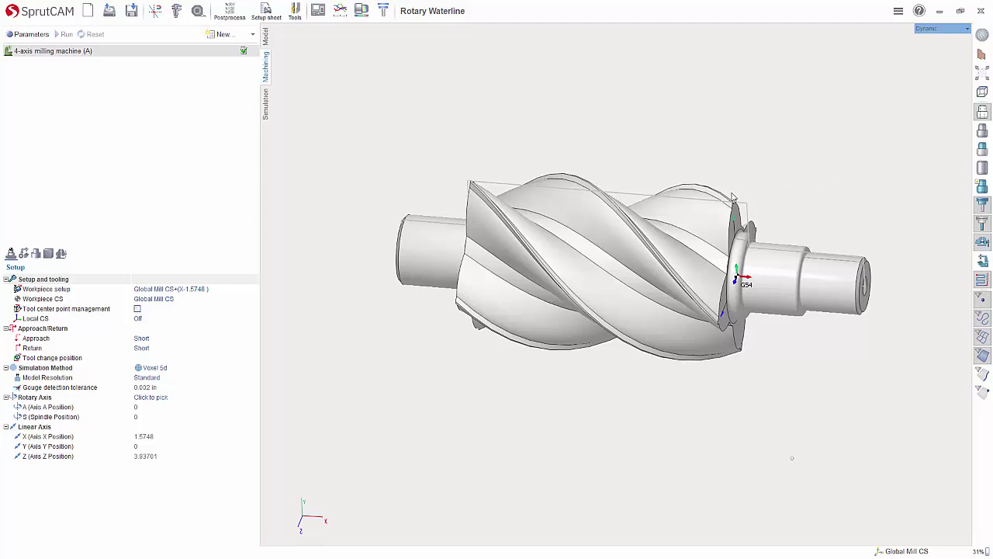
Add a Rotary waterline operation from the 4D rotary operation types.
{"action": "right_click_drag", "start_coordinate": [730, 223], "coordinate": [520, 273]}
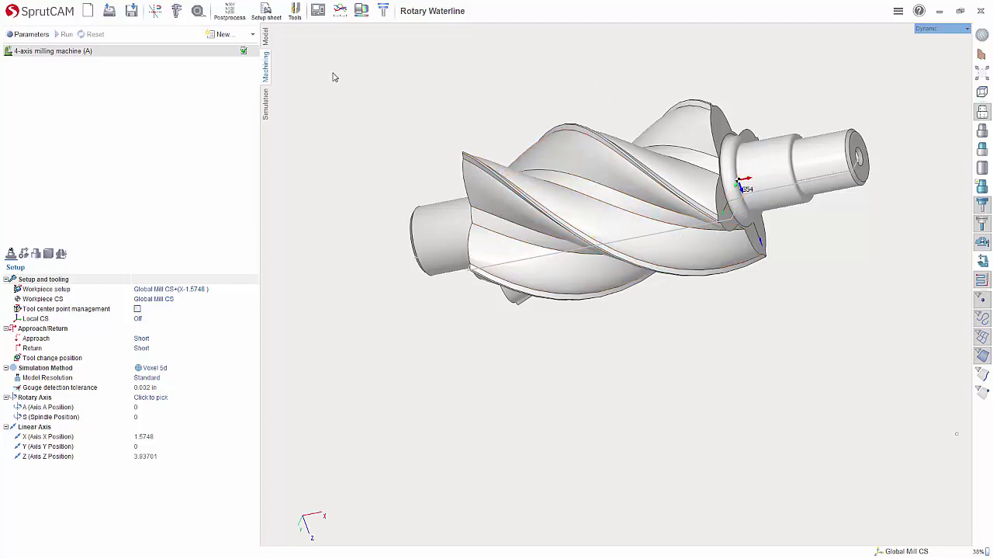
{"action": "left_click", "coordinate": [252, 36]}
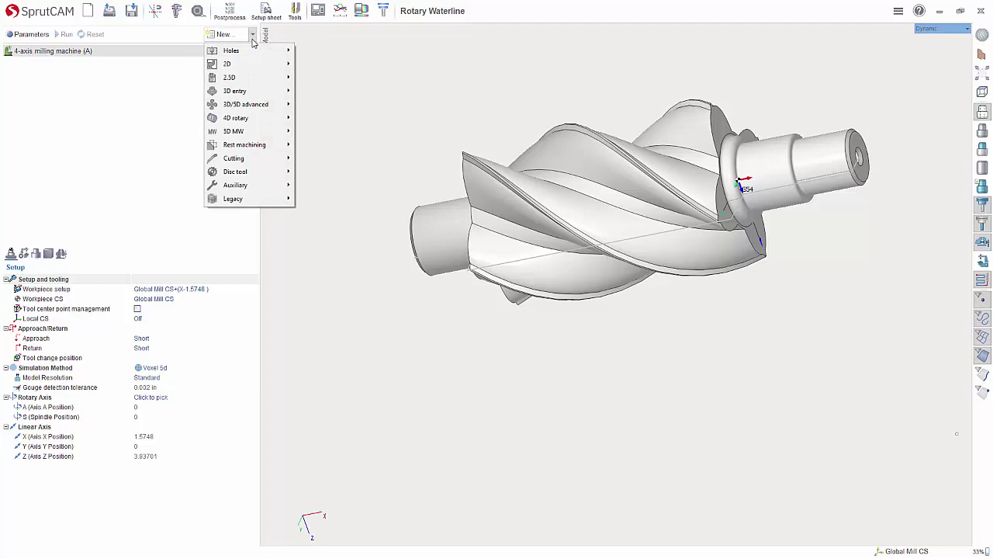
{"action": "mouse_move", "coordinate": [239, 120]}
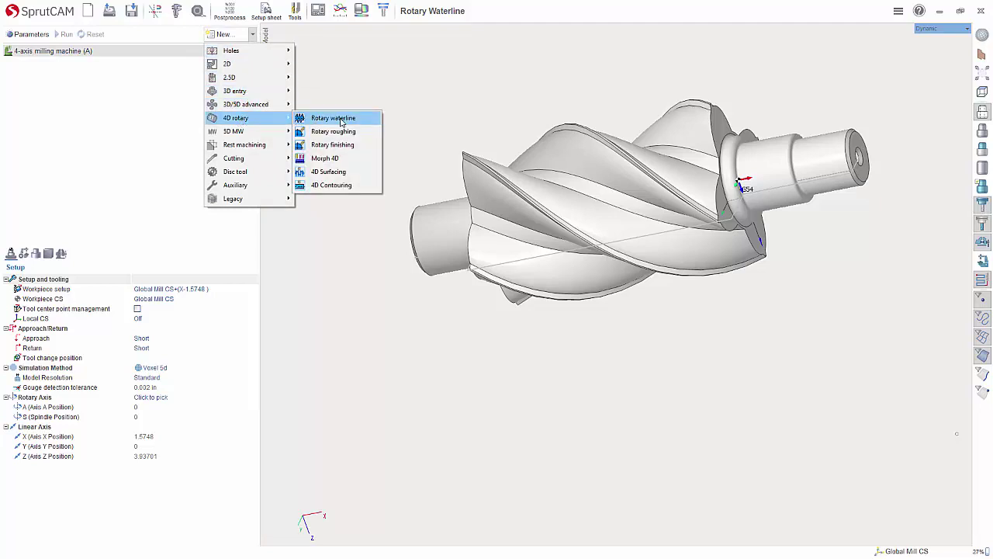
{"action": "left_click", "coordinate": [341, 121]}
{"action": "scroll", "coordinate": [578, 225], "scroll_direction": "down", "scroll_amount": 3}
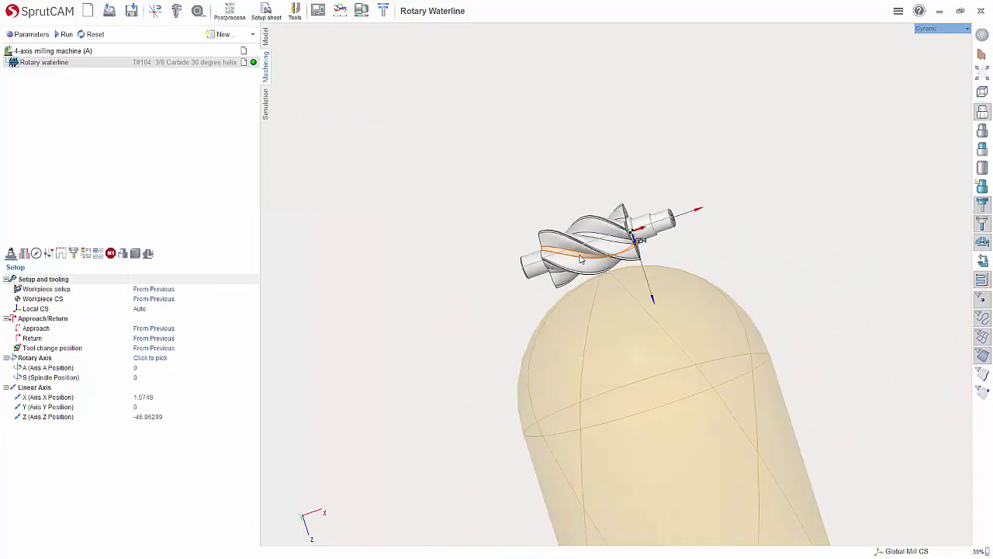
{"action": "right_click_drag", "start_coordinate": [581, 259], "coordinate": [605, 217]}
{"action": "scroll", "coordinate": [613, 244], "scroll_direction": "up", "scroll_amount": 5}
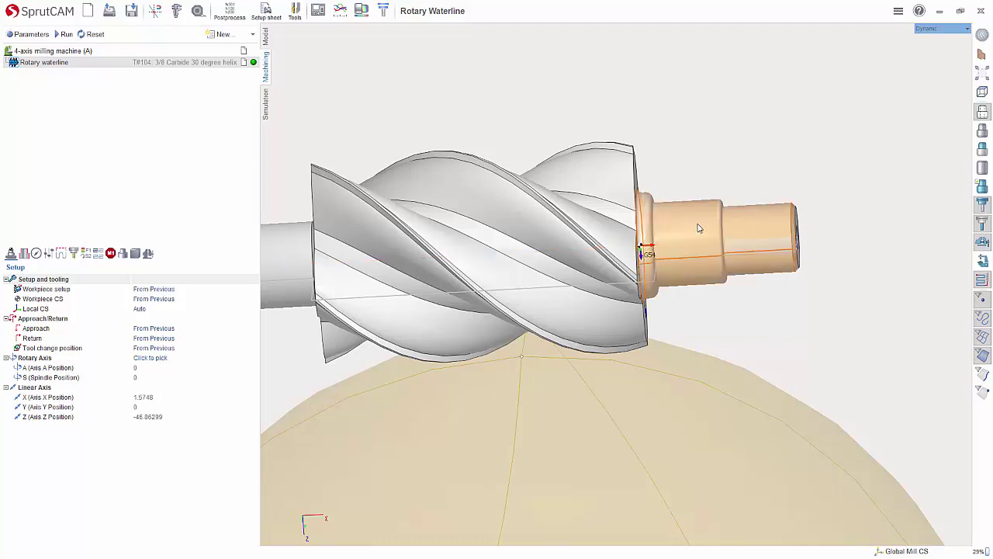
Assign the whole helical rotor body's 26 faces as the operation's machining surfaces.
{"action": "scroll", "coordinate": [288, 272], "scroll_direction": "down", "scroll_amount": 6}
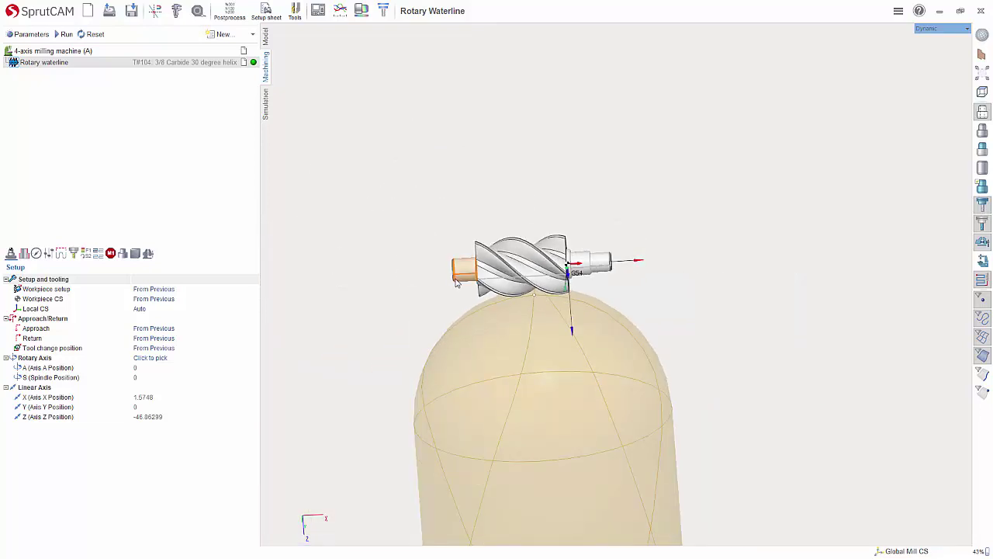
{"action": "scroll", "coordinate": [574, 262], "scroll_direction": "up", "scroll_amount": 5}
{"action": "scroll", "coordinate": [566, 264], "scroll_direction": "down", "scroll_amount": 1}
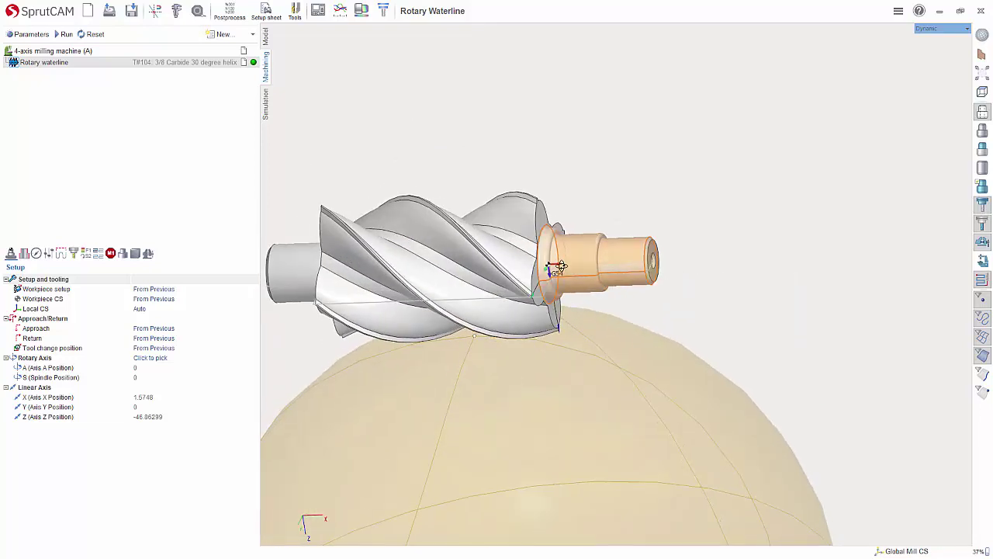
{"action": "scroll", "coordinate": [554, 268], "scroll_direction": "up", "scroll_amount": 1}
{"action": "left_click_drag", "start_coordinate": [338, 147], "coordinate": [501, 371]}
{"action": "right_click_drag", "start_coordinate": [556, 253], "coordinate": [508, 204]}
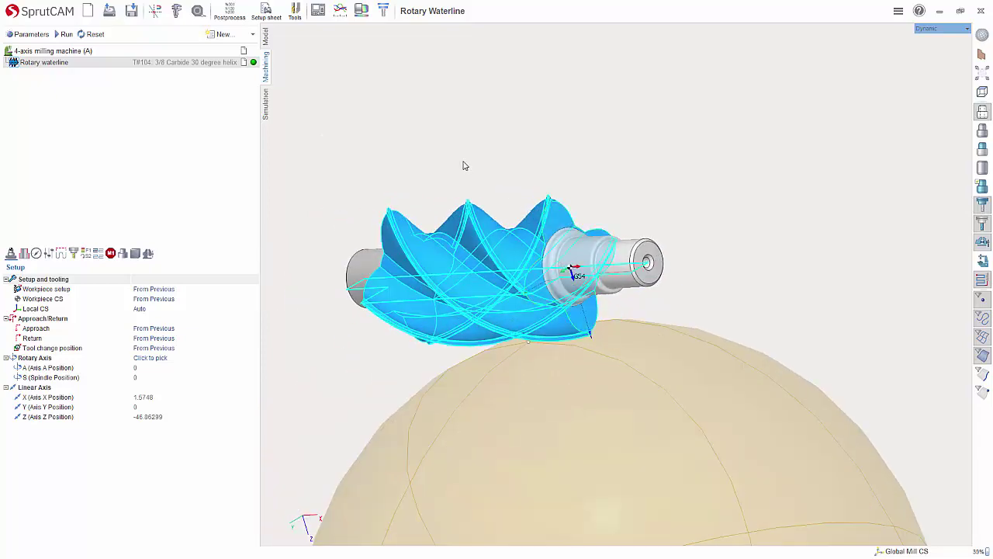
{"action": "right_click_drag", "start_coordinate": [464, 164], "coordinate": [544, 178]}
{"action": "right_click_drag", "start_coordinate": [621, 148], "coordinate": [517, 155]}
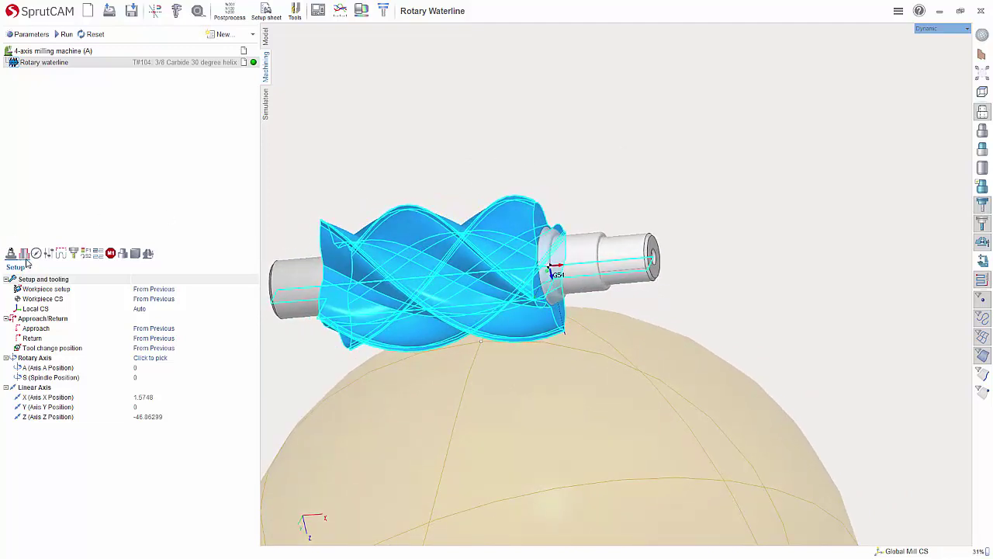
{"action": "left_click", "coordinate": [25, 258]}
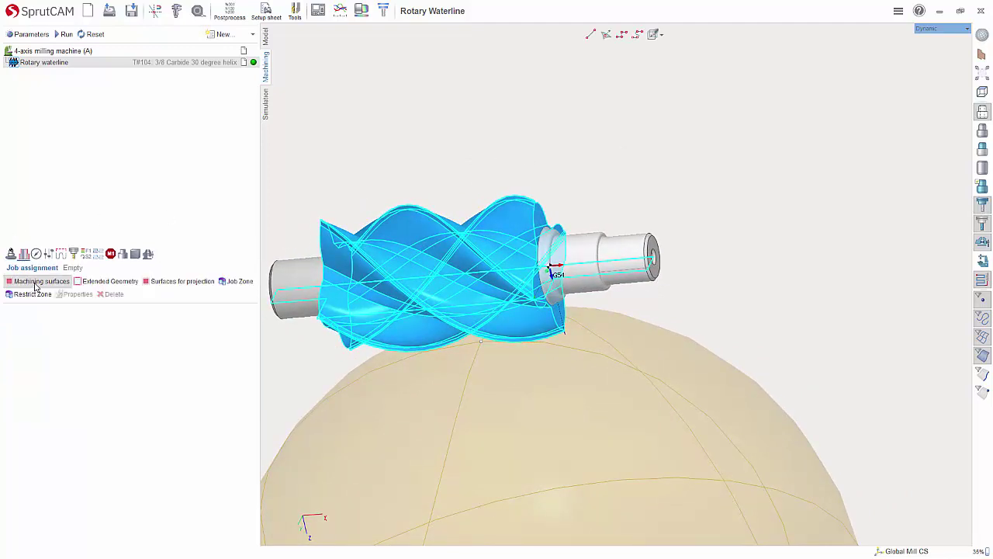
{"action": "left_click", "coordinate": [35, 286]}
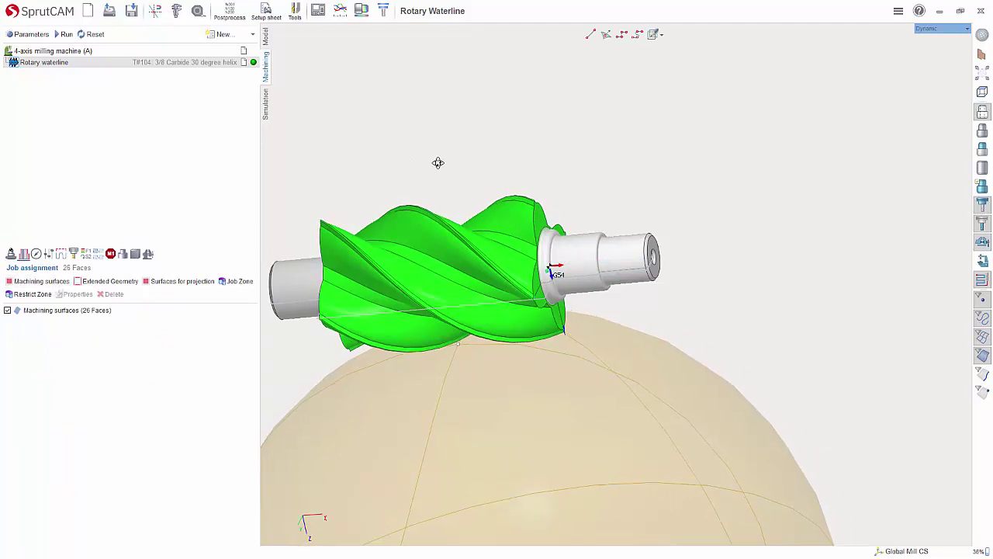
{"action": "right_click_drag", "start_coordinate": [437, 162], "coordinate": [433, 135]}
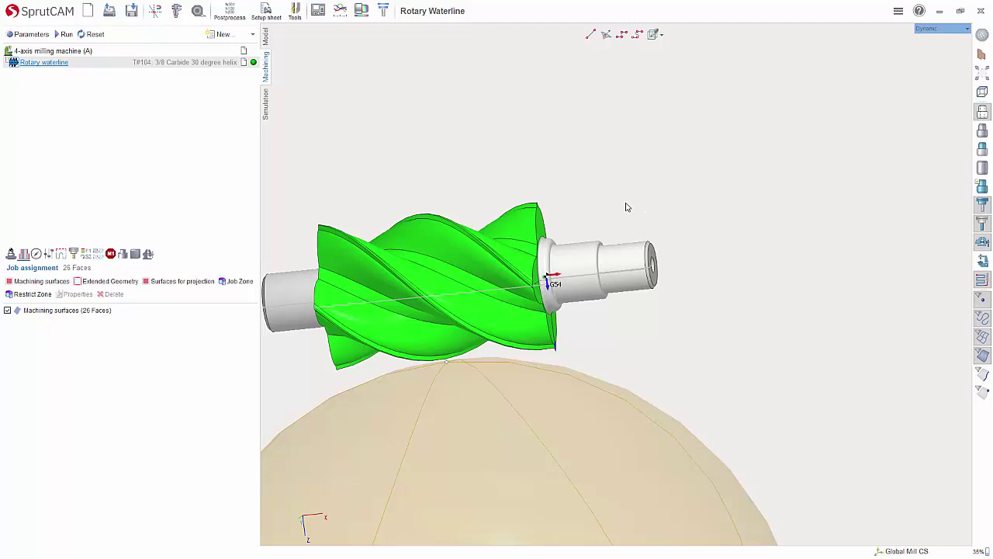
Add the 3/8 Ball EM from 1_Tutorial Library as the operation's tool.
{"action": "left_click", "coordinate": [31, 34]}
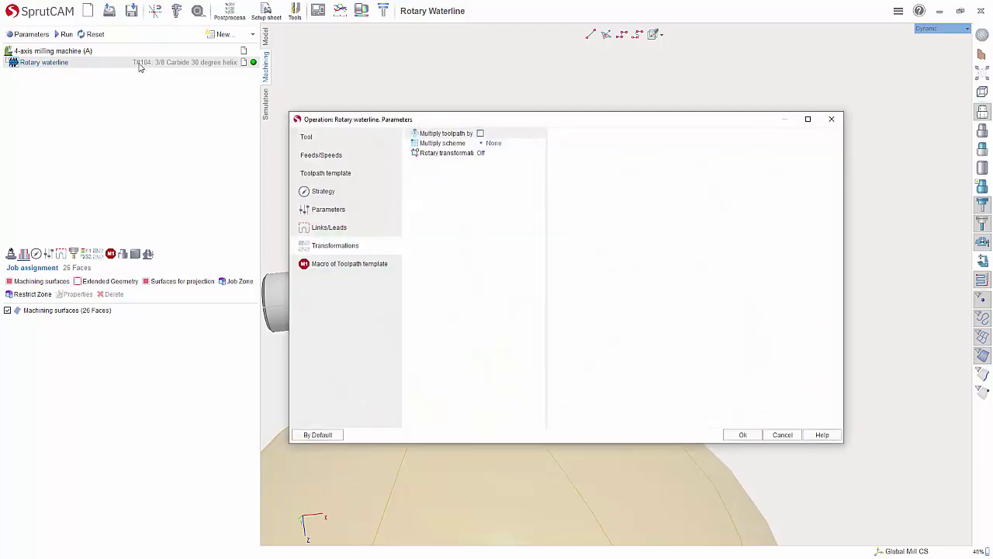
{"action": "left_click", "coordinate": [307, 137]}
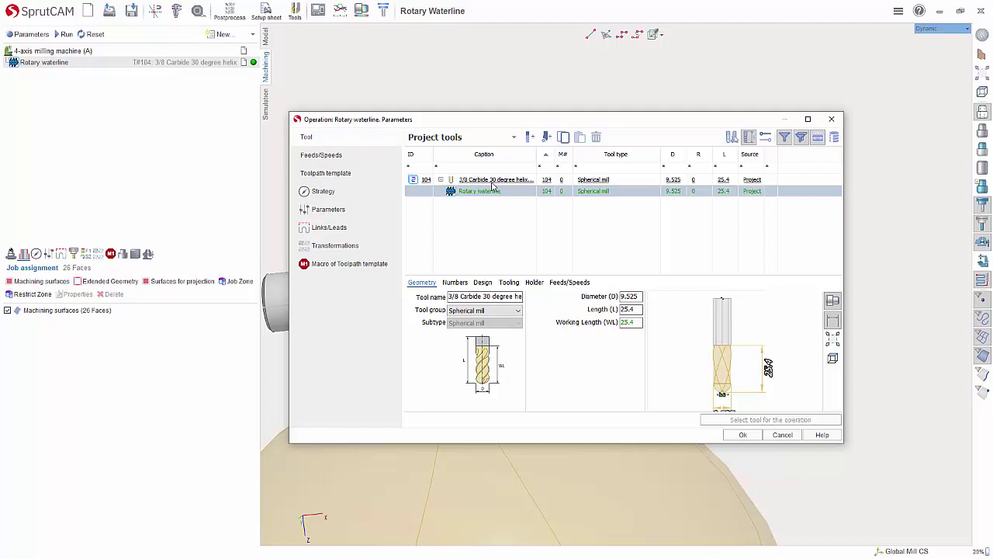
{"action": "left_click", "coordinate": [514, 136]}
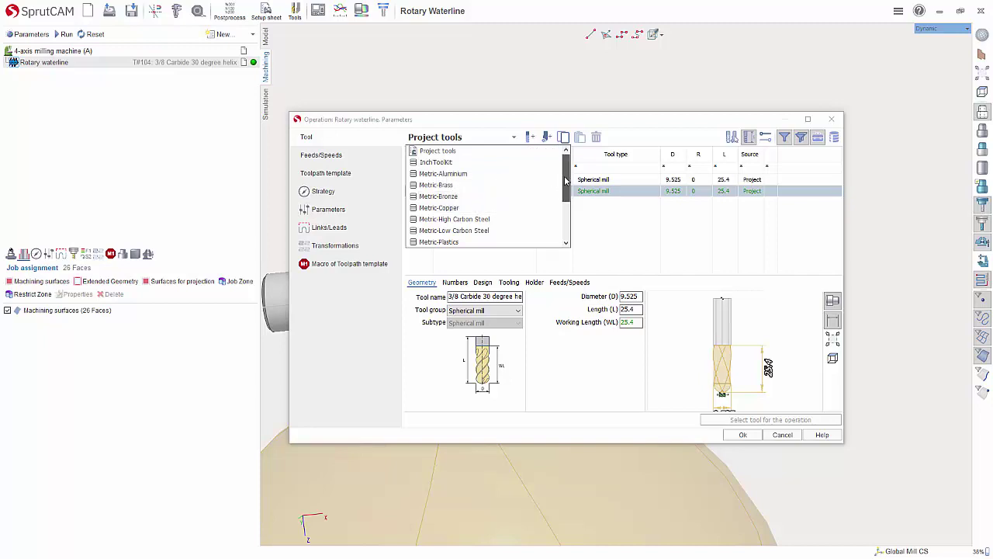
{"action": "scroll", "coordinate": [473, 218], "scroll_direction": "down", "scroll_amount": 3}
{"action": "left_click", "coordinate": [475, 225]}
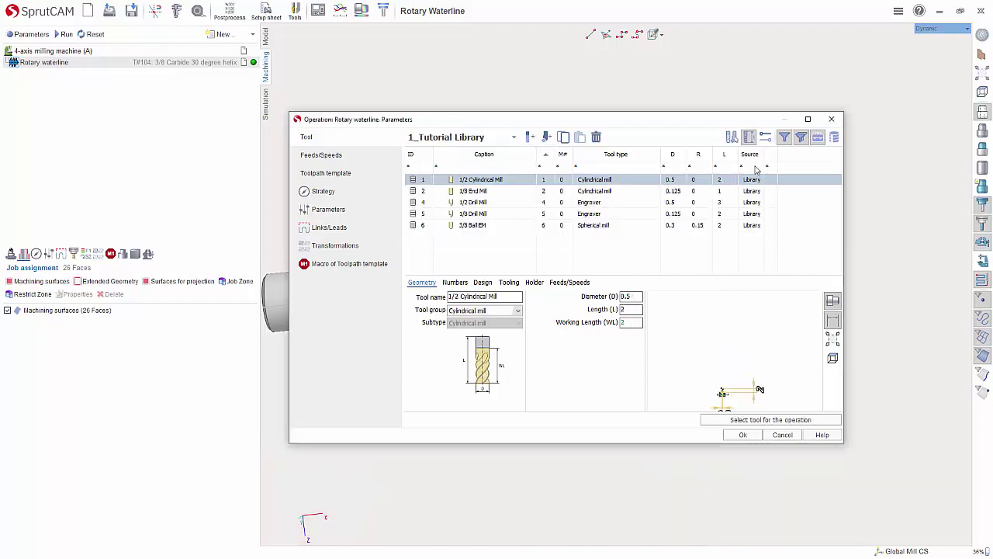
{"action": "double_click", "coordinate": [469, 225]}
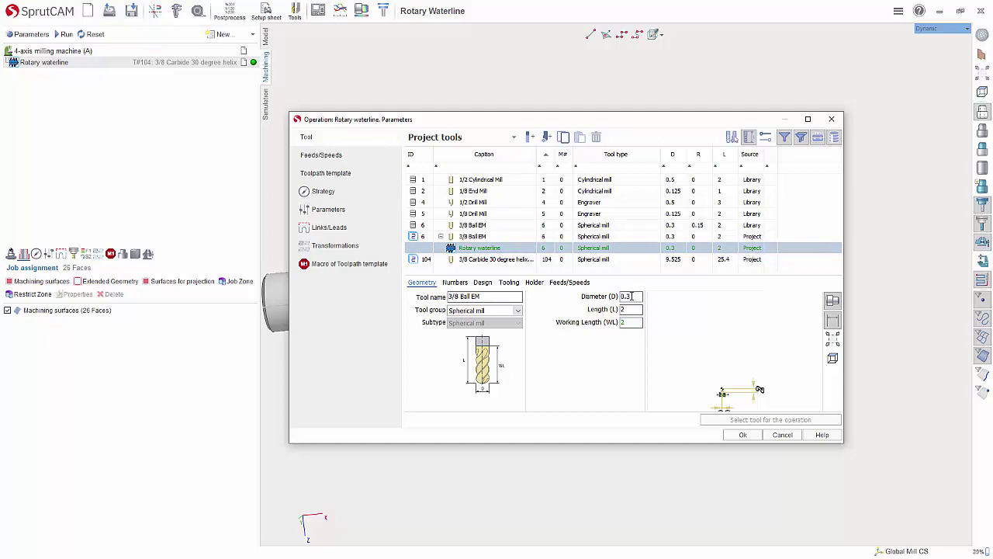
Set the tool diameter to 0.375, review feeds and speeds, and confirm the parameters.
{"action": "type", "text": "75"}
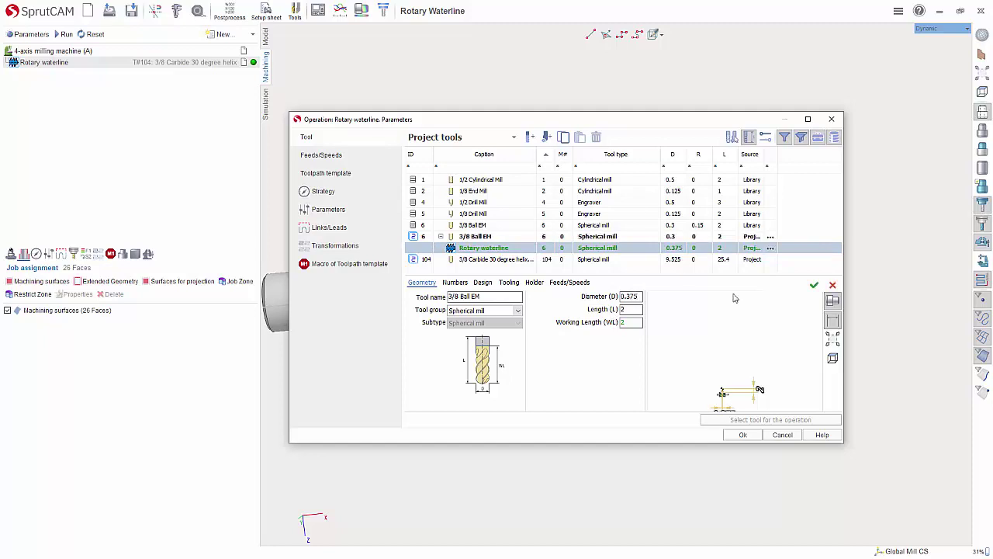
{"action": "left_click", "coordinate": [815, 285]}
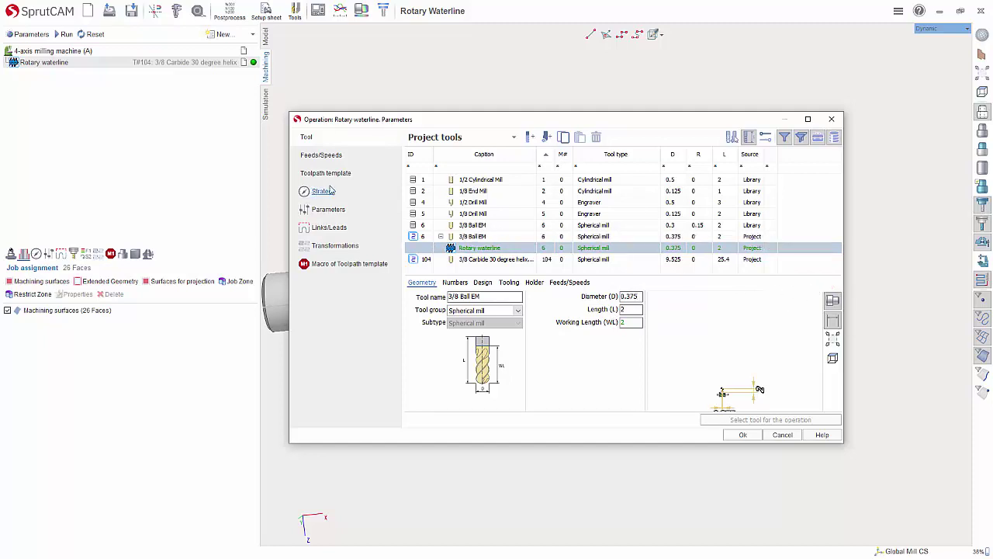
{"action": "left_click", "coordinate": [332, 158]}
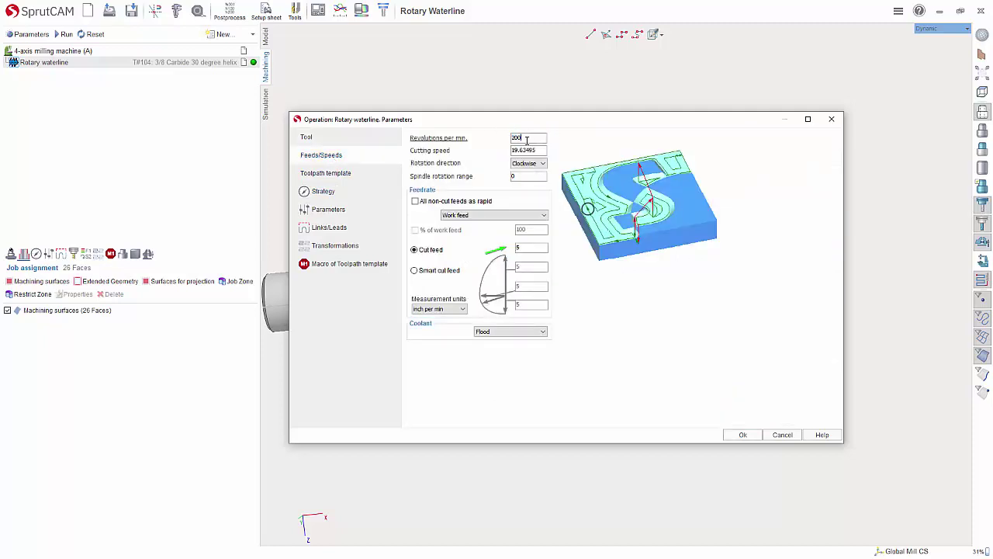
{"action": "left_click", "coordinate": [742, 435]}
{"action": "right_click_drag", "start_coordinate": [641, 323], "coordinate": [642, 109]}
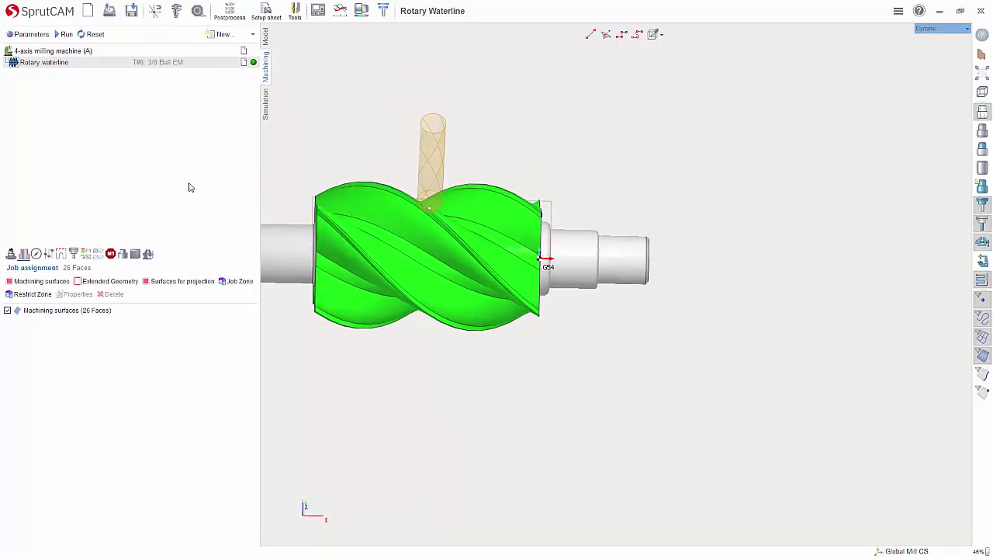
Keep the Around Rotary Axis strategy and set the step to 10% of diameter.
{"action": "left_click", "coordinate": [37, 259]}
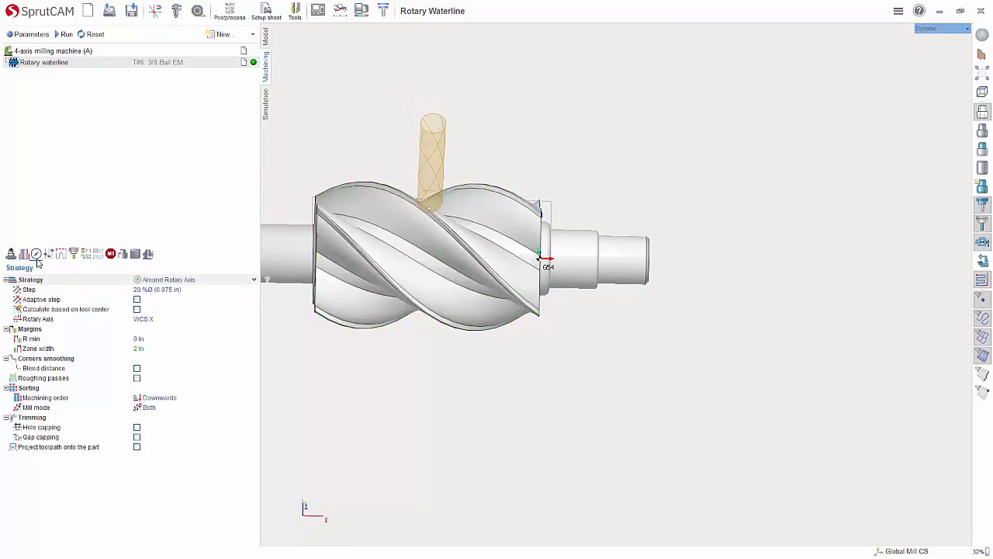
{"action": "left_click", "coordinate": [177, 283]}
{"action": "left_click", "coordinate": [177, 285]}
{"action": "left_click", "coordinate": [143, 290]}
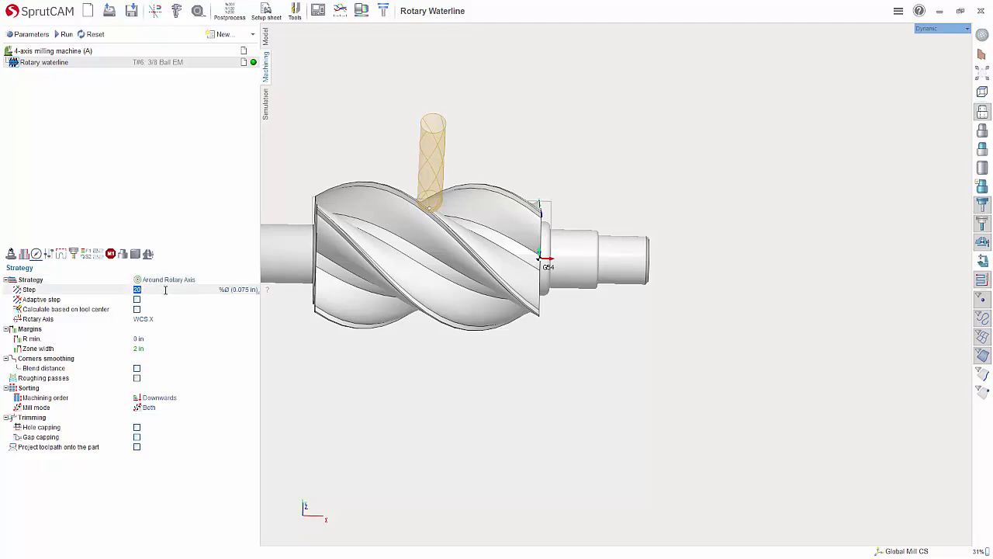
{"action": "type", "text": "10"}
{"action": "key", "text": "Return"}
{"action": "mouse_move", "coordinate": [397, 334]}
{"action": "middle_mouse_down"}
{"action": "mouse_move", "coordinate": [381, 288]}
{"action": "mouse_move", "coordinate": [399, 332]}
{"action": "middle_mouse_up"}
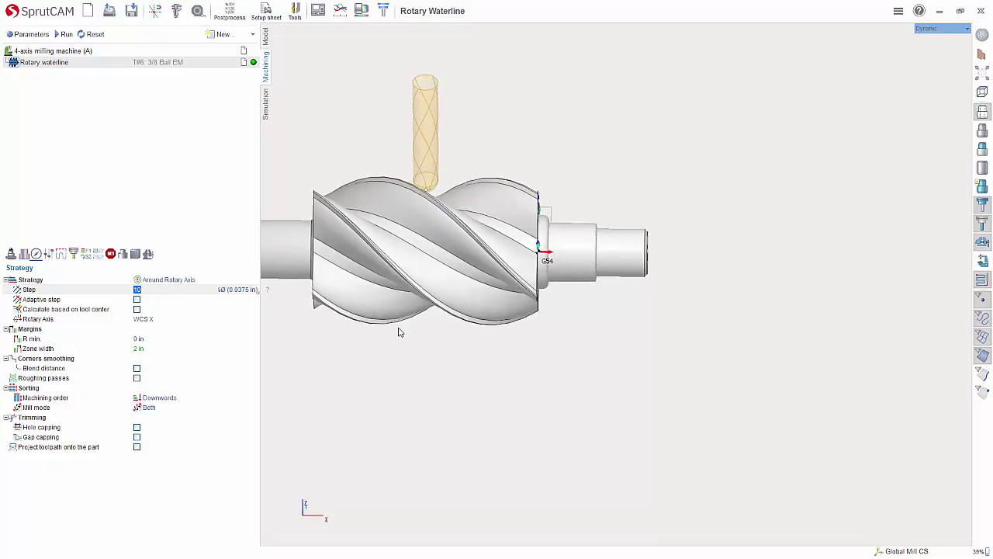
Turn on adaptive step and set the zone width to 2 in.
{"action": "left_click", "coordinate": [177, 300]}
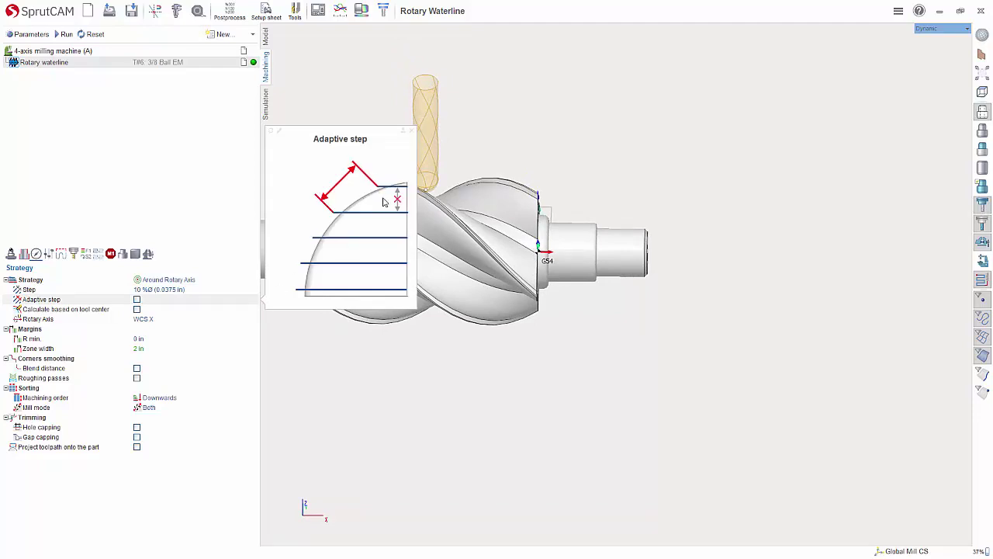
{"action": "left_click", "coordinate": [412, 132]}
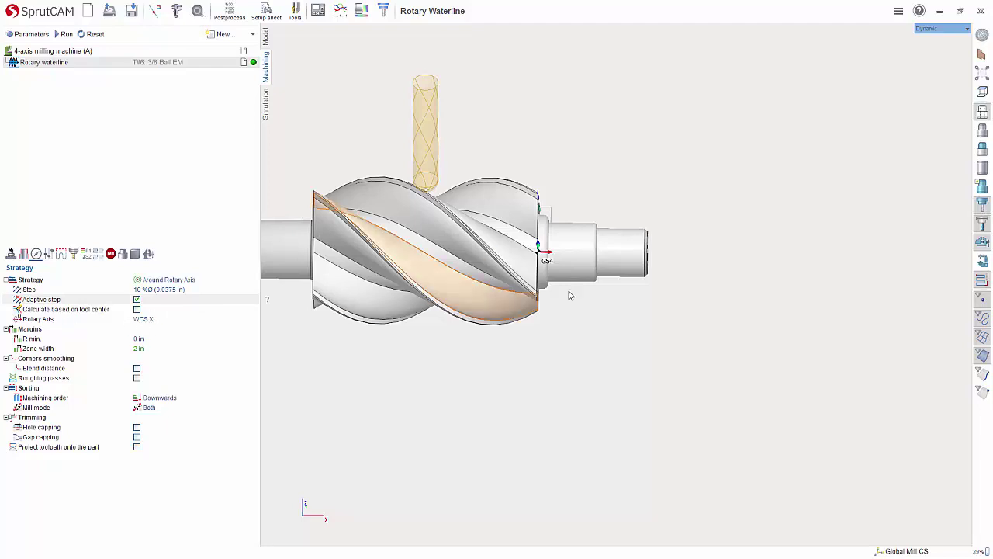
{"action": "right_click_drag", "start_coordinate": [567, 290], "coordinate": [645, 300]}
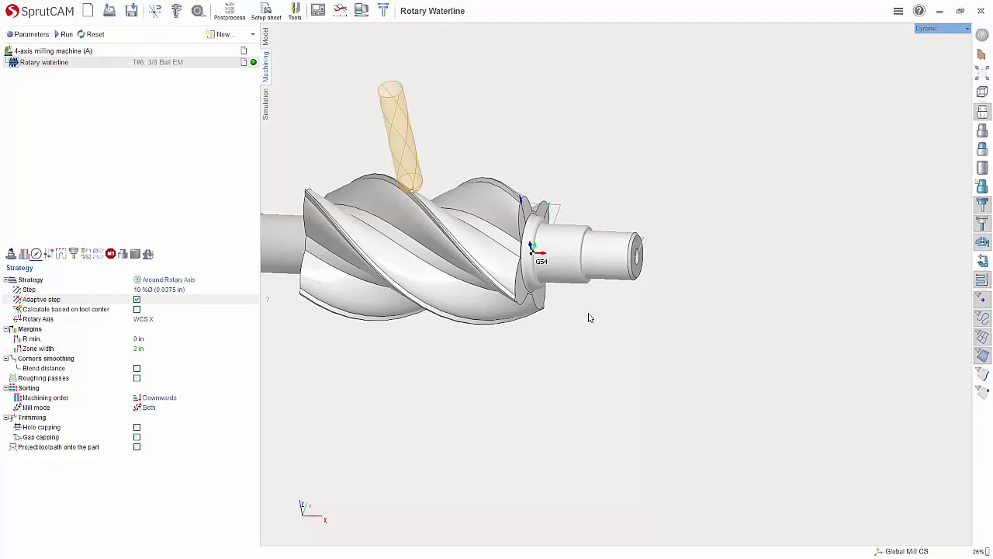
{"action": "mouse_move", "coordinate": [610, 316]}
{"action": "right_mouse_down"}
{"action": "mouse_move", "coordinate": [645, 293]}
{"action": "mouse_move", "coordinate": [618, 308]}
{"action": "right_mouse_up"}
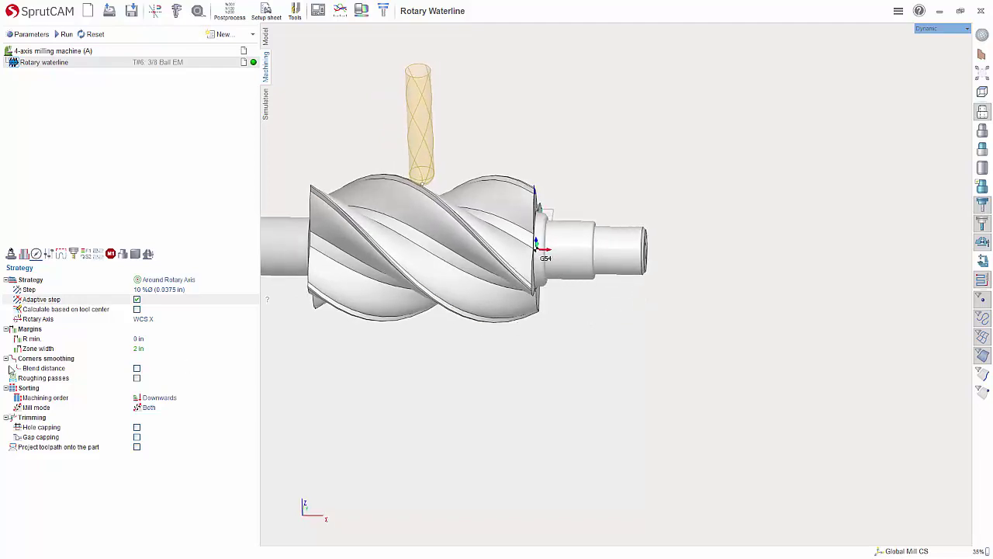
{"action": "left_click", "coordinate": [157, 348]}
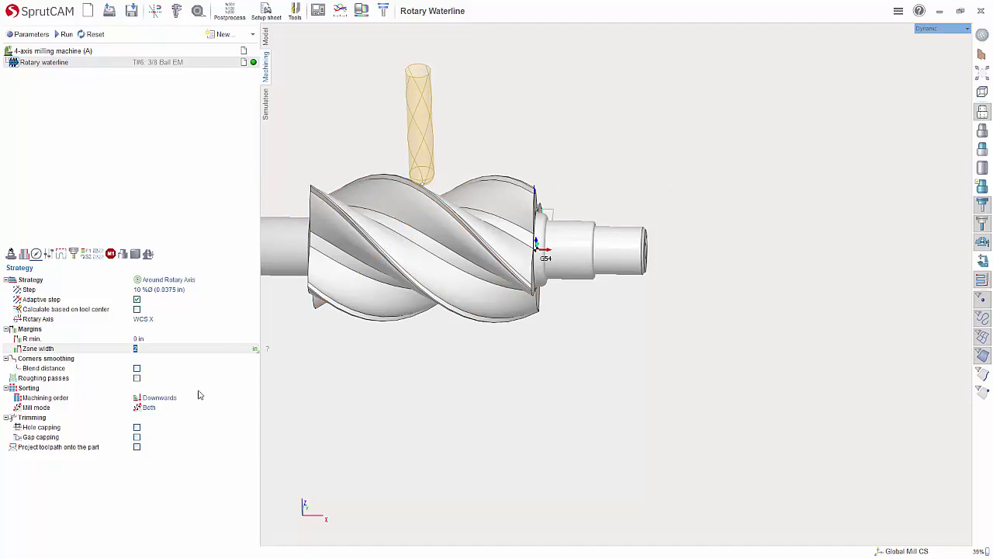
Turn on roughing passes with a count of 4, 10% step, sorted by Levels.
{"action": "left_click", "coordinate": [138, 378]}
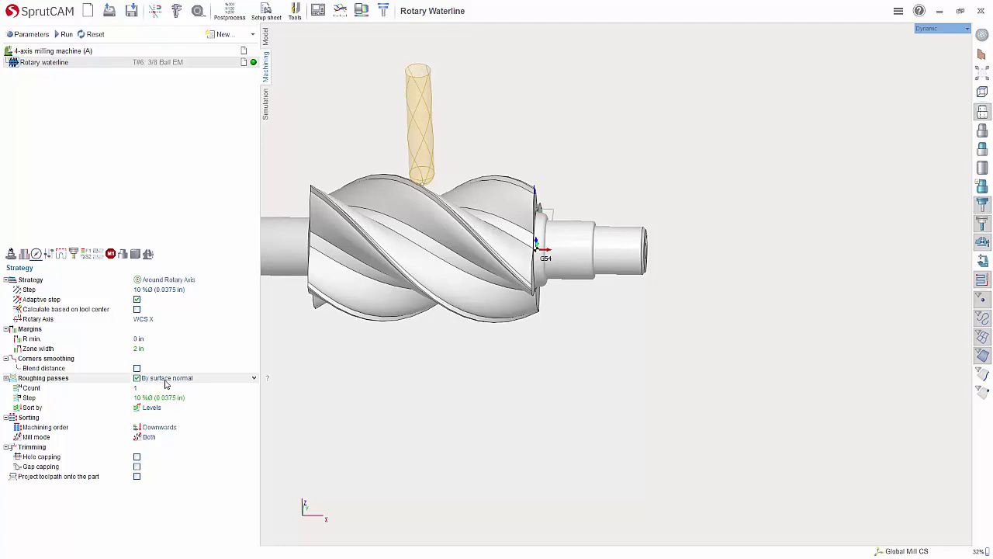
{"action": "left_click", "coordinate": [142, 388]}
{"action": "type", "text": "4"}
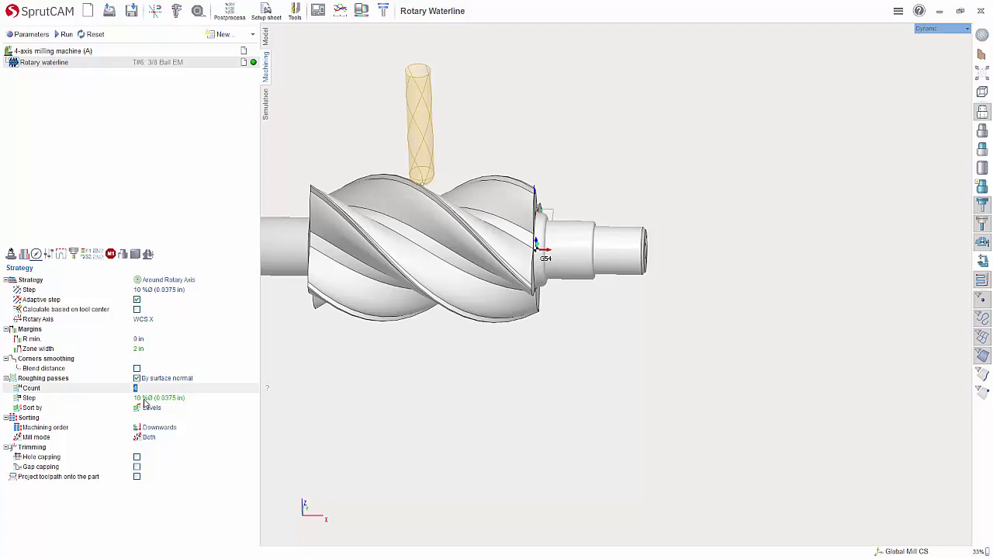
{"action": "left_click", "coordinate": [145, 399]}
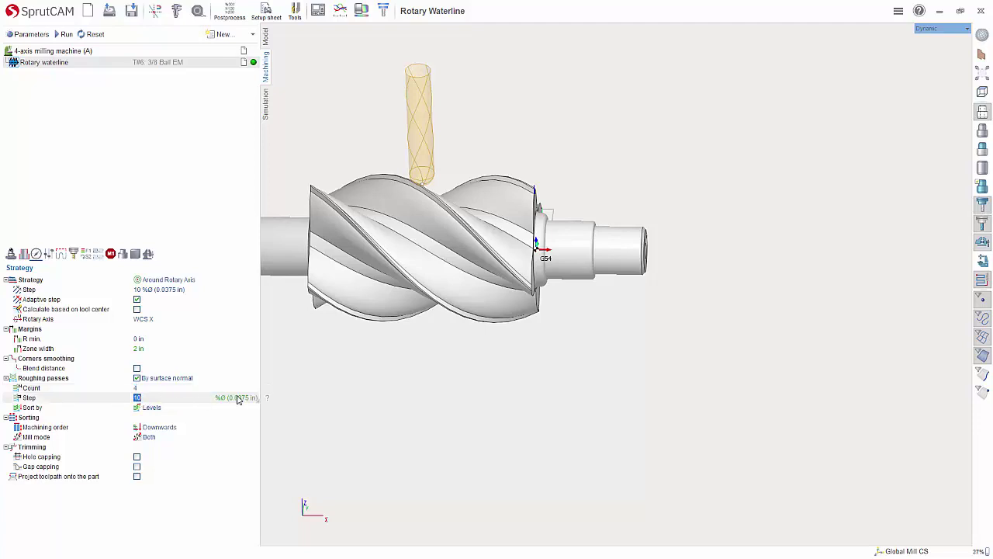
{"action": "left_click", "coordinate": [152, 409]}
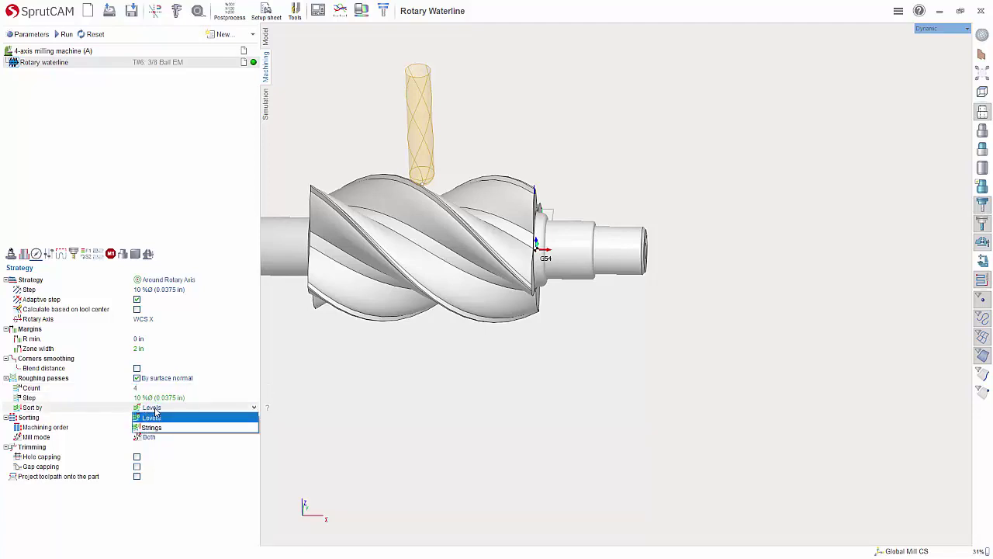
{"action": "left_click", "coordinate": [155, 416]}
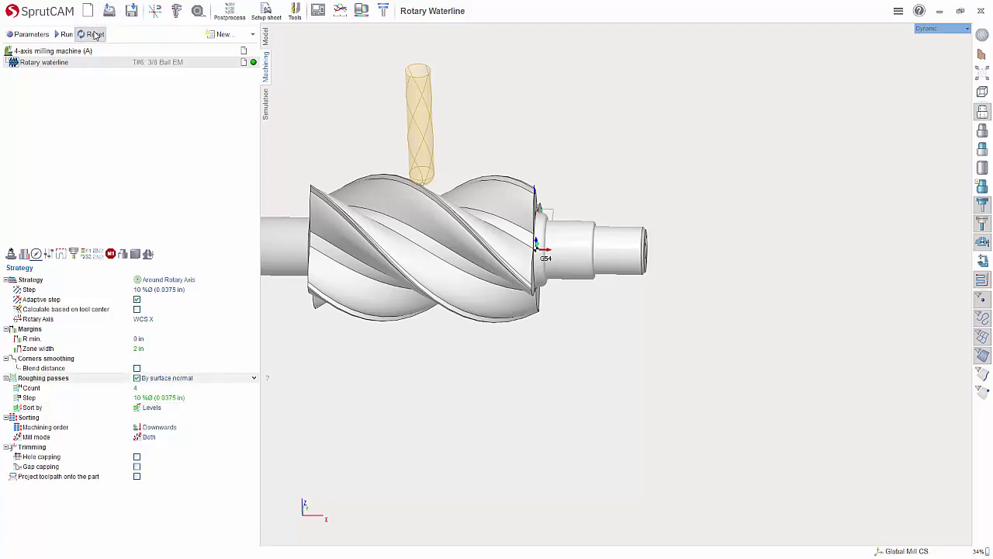
Calculate the rotary waterline toolpath and inspect it from the exact side view.
{"action": "left_click", "coordinate": [64, 34]}
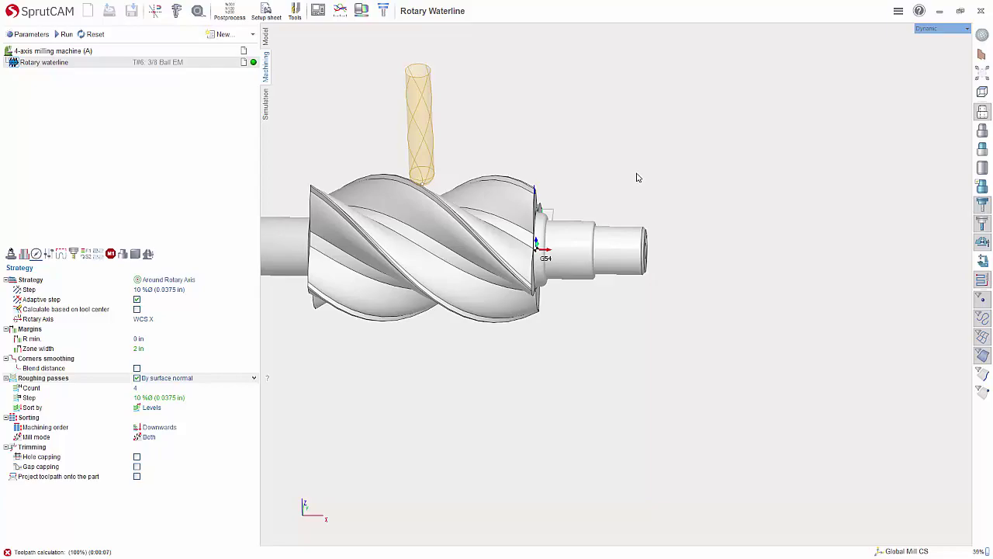
{"action": "right_click_drag", "start_coordinate": [672, 276], "coordinate": [691, 250]}
{"action": "scroll", "coordinate": [534, 180], "scroll_direction": "up", "scroll_amount": 3}
{"action": "key", "text": "ctrl+1"}
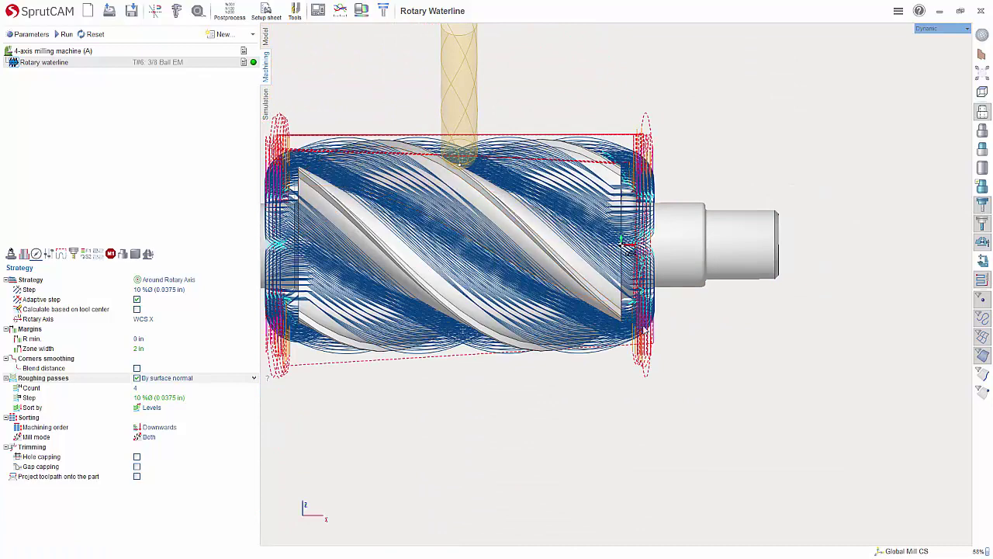
Simulate the rotary waterline from uncut stock at raised speed through to the finished cut.
{"action": "left_click", "coordinate": [266, 109]}
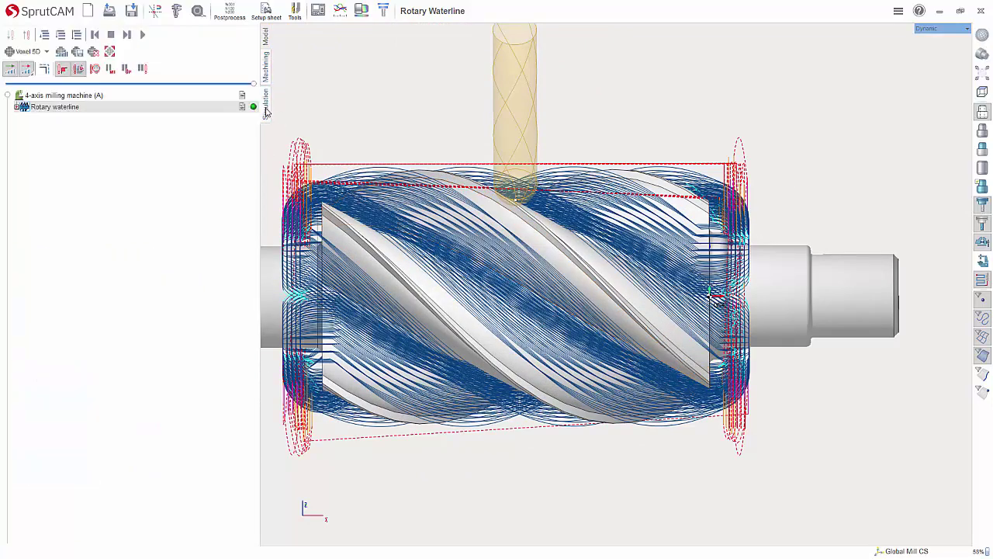
{"action": "left_click", "coordinate": [154, 85]}
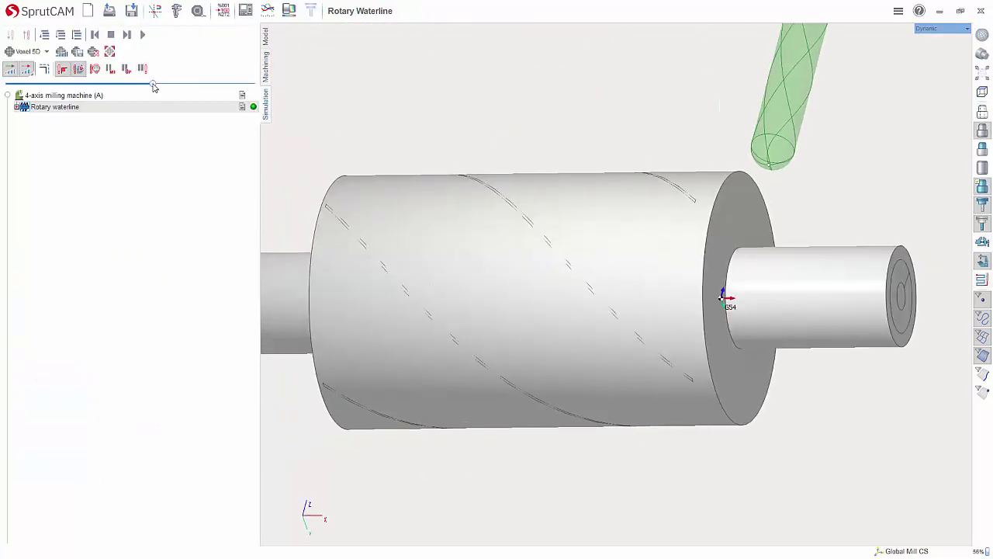
{"action": "left_click", "coordinate": [142, 34]}
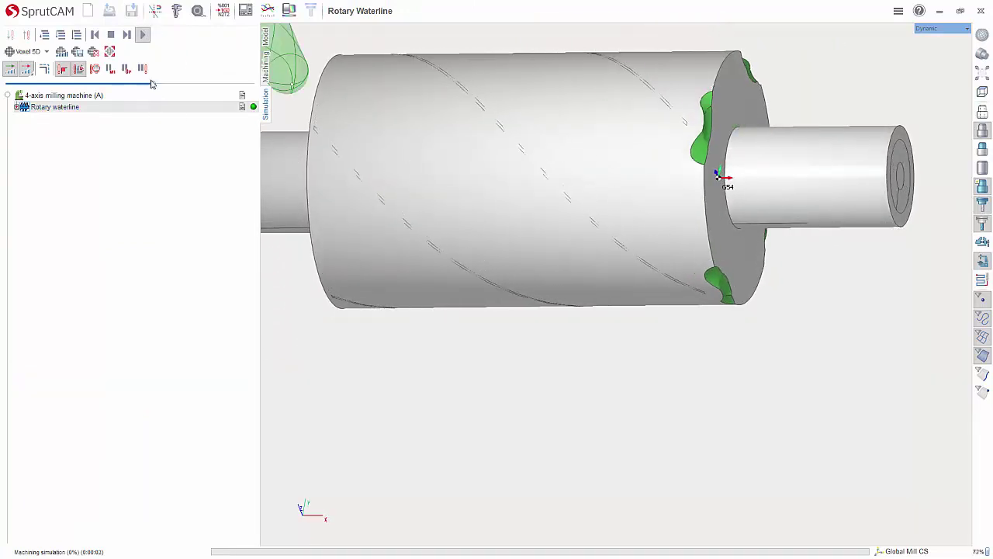
{"action": "left_click_drag", "start_coordinate": [162, 87], "coordinate": [197, 92]}
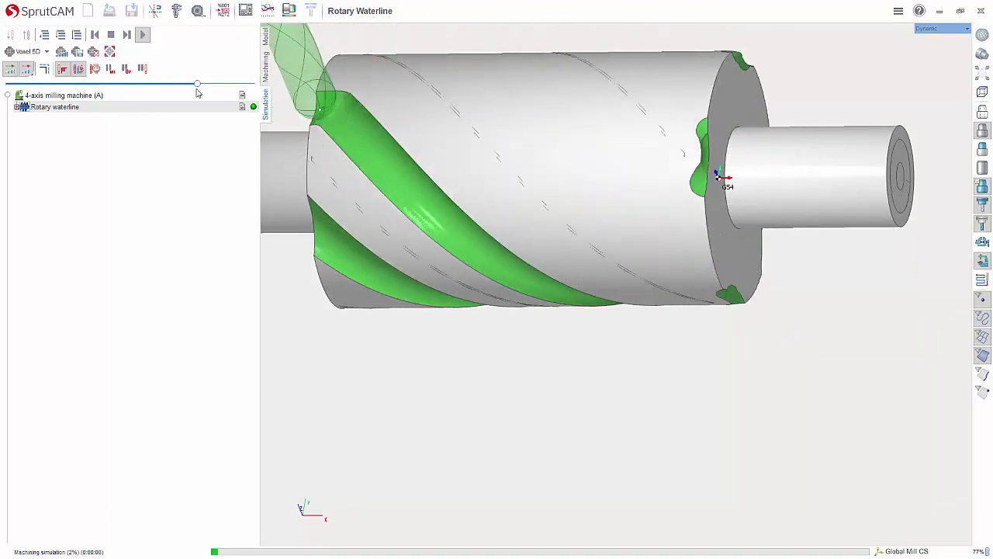
{"action": "mouse_move", "coordinate": [197, 93]}
{"action": "left_mouse_down"}
{"action": "mouse_move", "coordinate": [207, 95]}
{"action": "mouse_move", "coordinate": [198, 83]}
{"action": "mouse_move", "coordinate": [153, 83]}
{"action": "mouse_move", "coordinate": [182, 90]}
{"action": "left_mouse_up"}
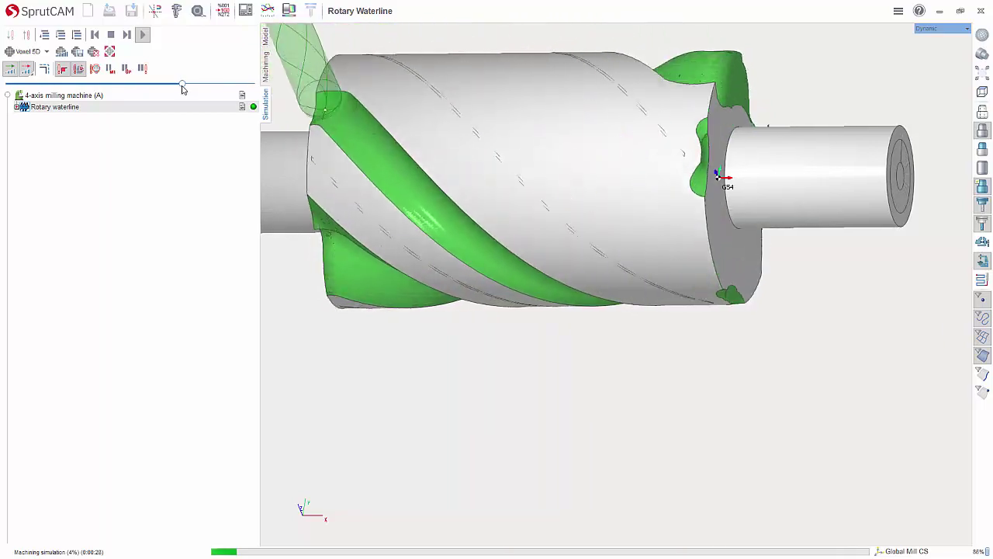
{"action": "left_click_drag", "start_coordinate": [182, 85], "coordinate": [223, 88]}
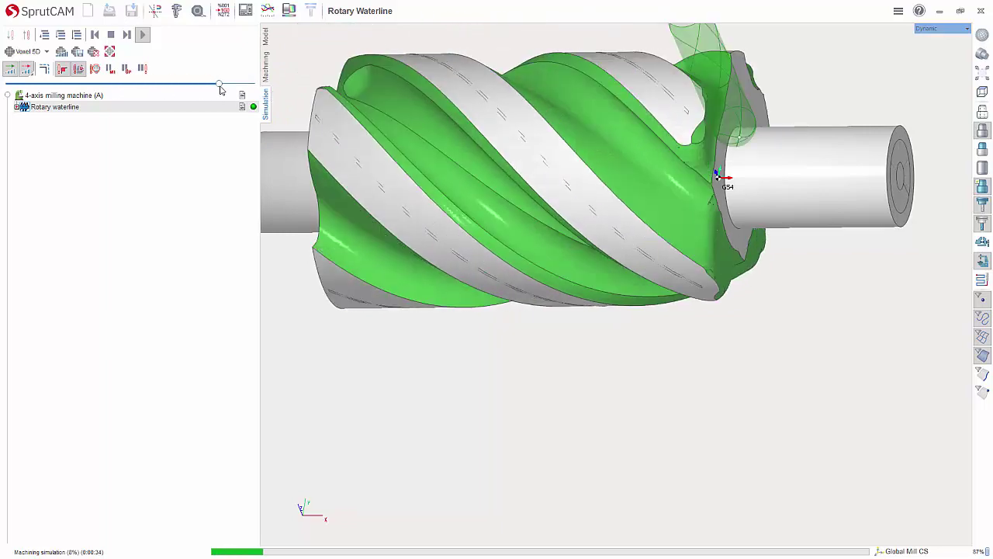
{"action": "left_click", "coordinate": [45, 35]}
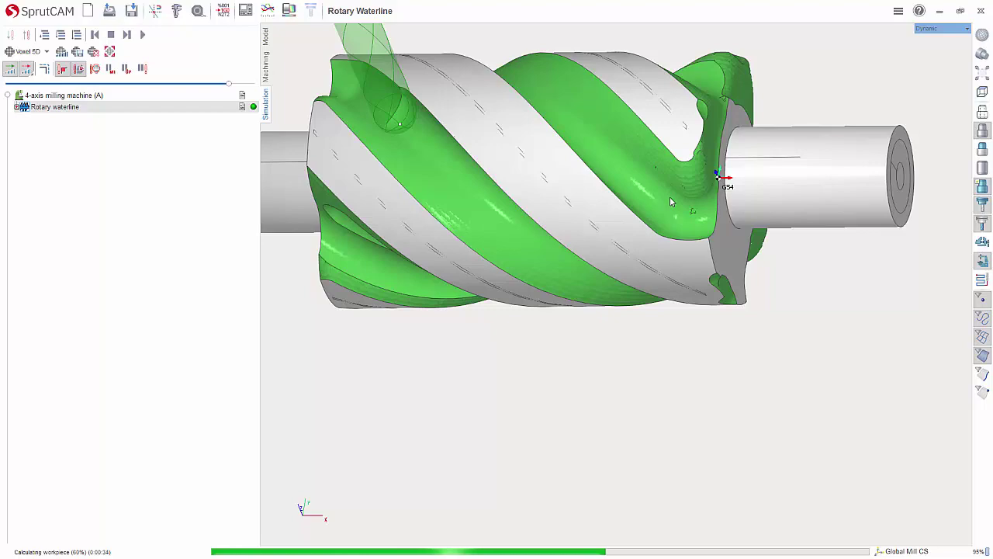
{"action": "right_click_drag", "start_coordinate": [756, 277], "coordinate": [719, 181]}
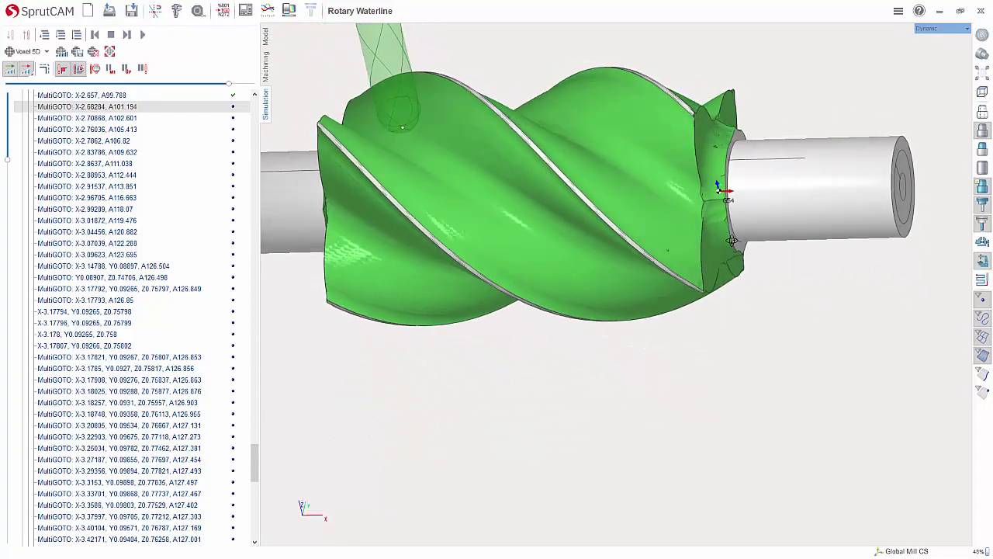
{"action": "left_click", "coordinate": [267, 68]}
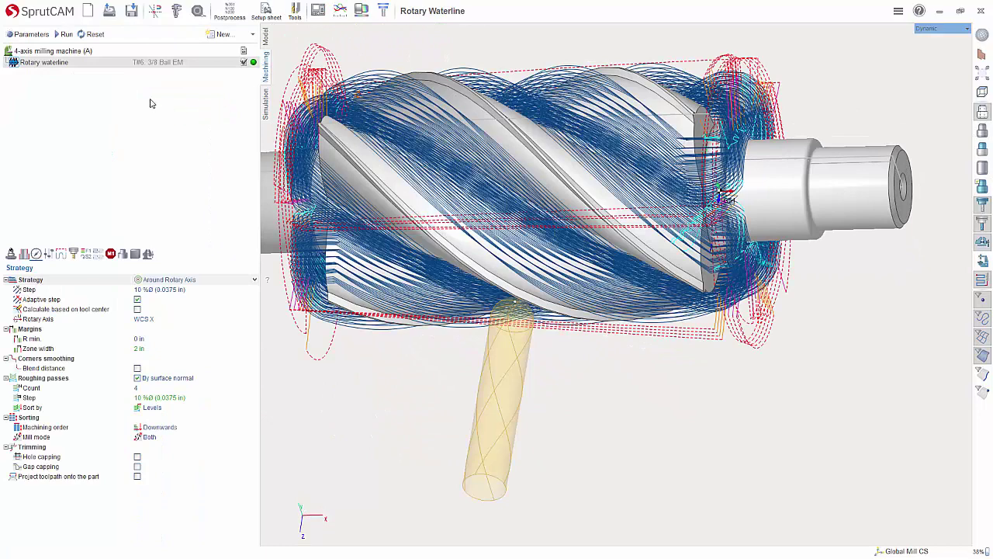
{"action": "double_click", "coordinate": [62, 65]}
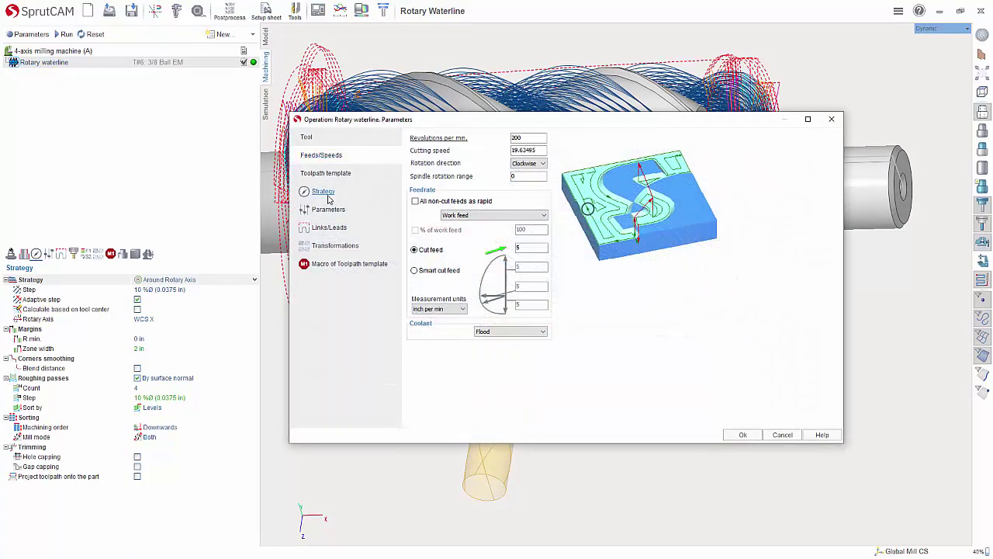
{"action": "left_click", "coordinate": [325, 193]}
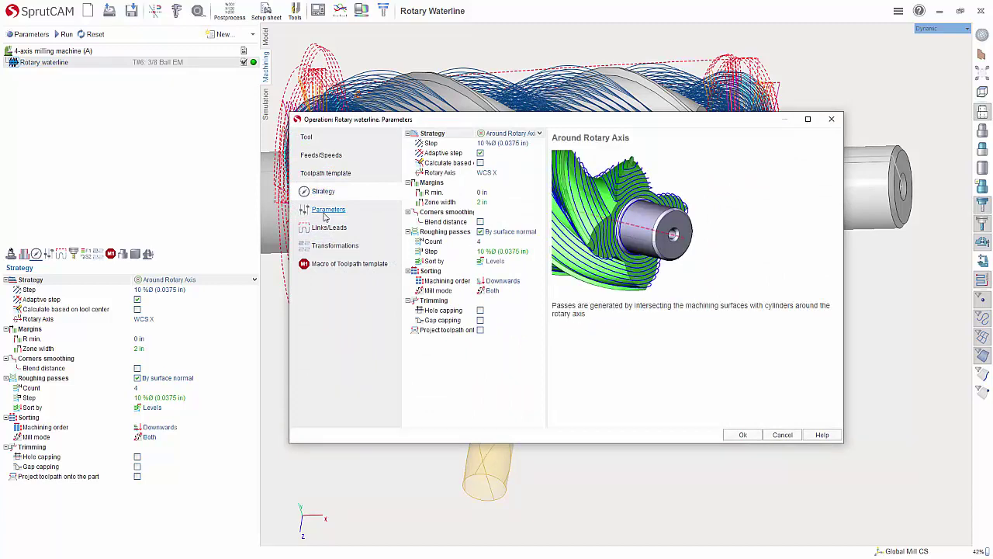
{"action": "left_click", "coordinate": [328, 209]}
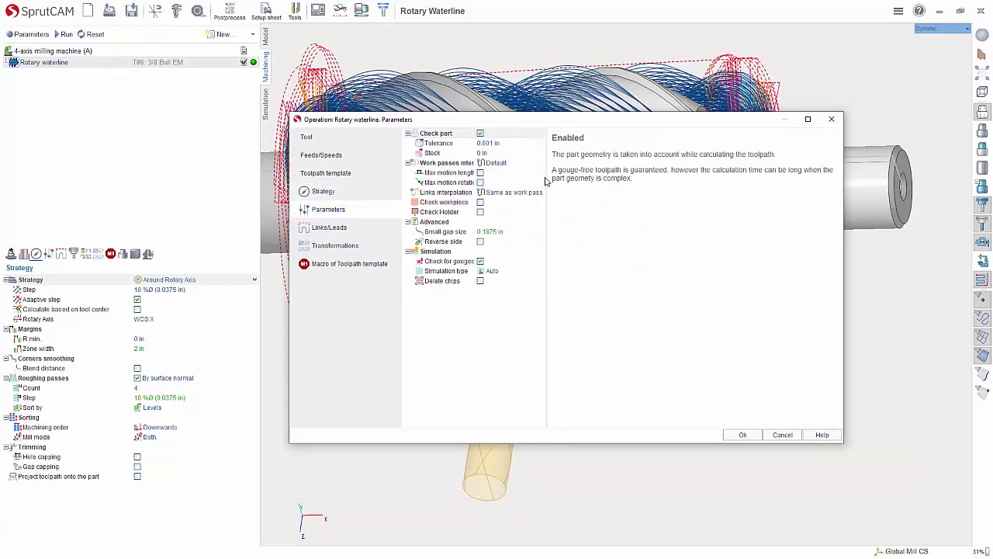
{"action": "left_click", "coordinate": [485, 153]}
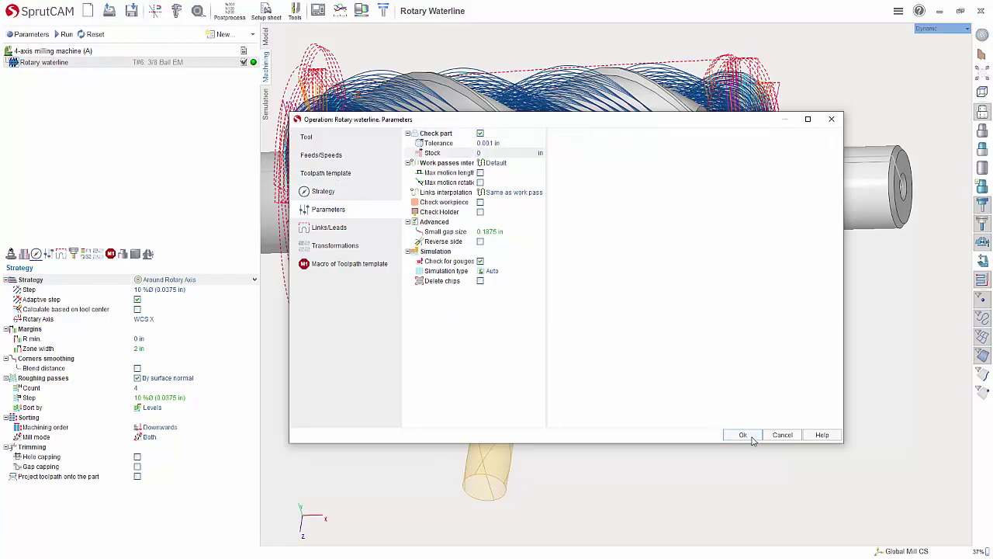
{"action": "left_click", "coordinate": [782, 435]}
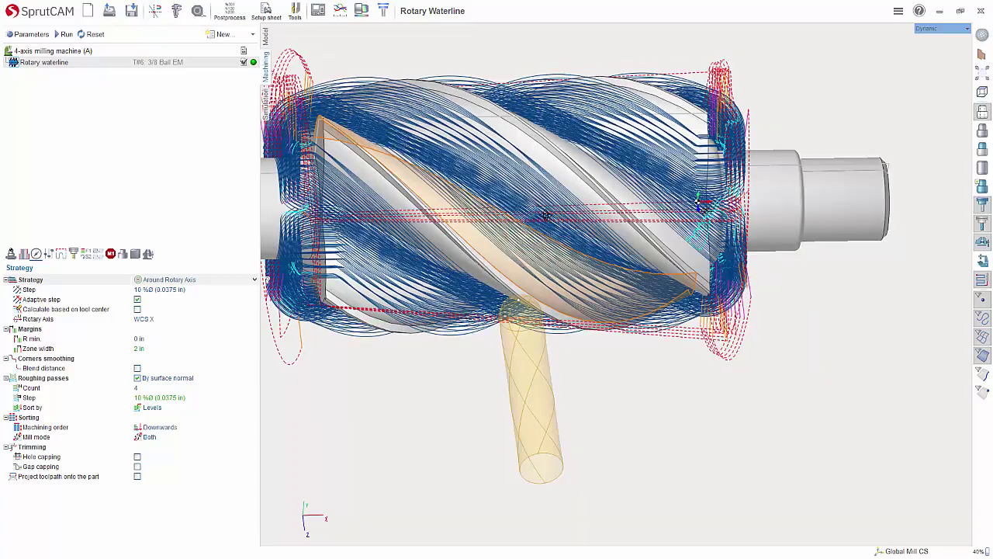
Copy and paste the Rotary waterline operation, then select the new Rotary waterline2.
{"action": "right_click_drag", "start_coordinate": [540, 212], "coordinate": [518, 258]}
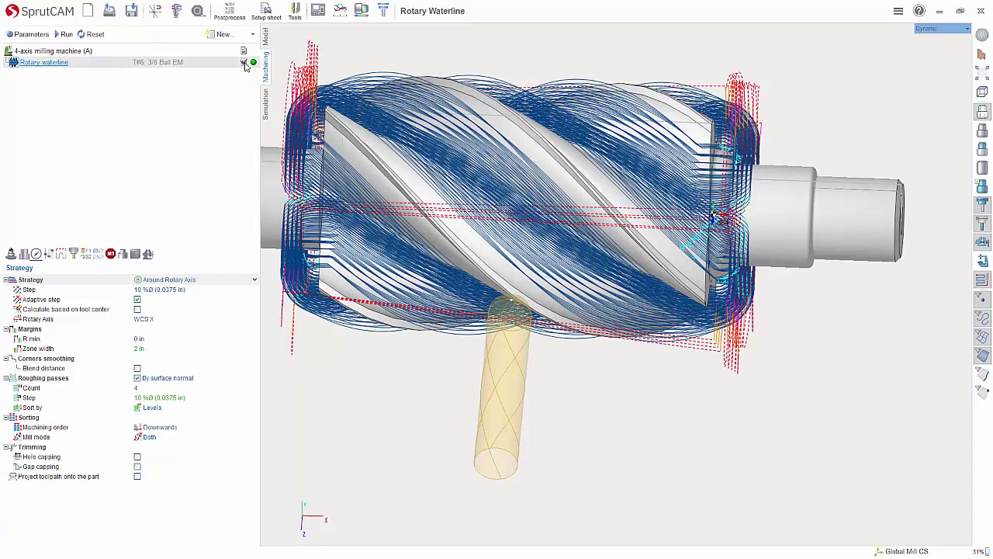
{"action": "mouse_move", "coordinate": [245, 63]}
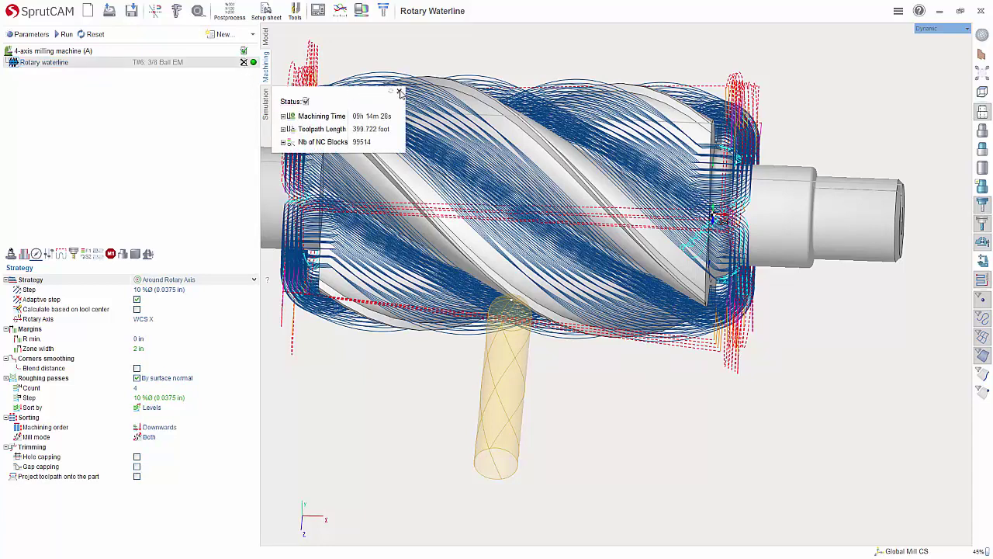
{"action": "left_click", "coordinate": [399, 92]}
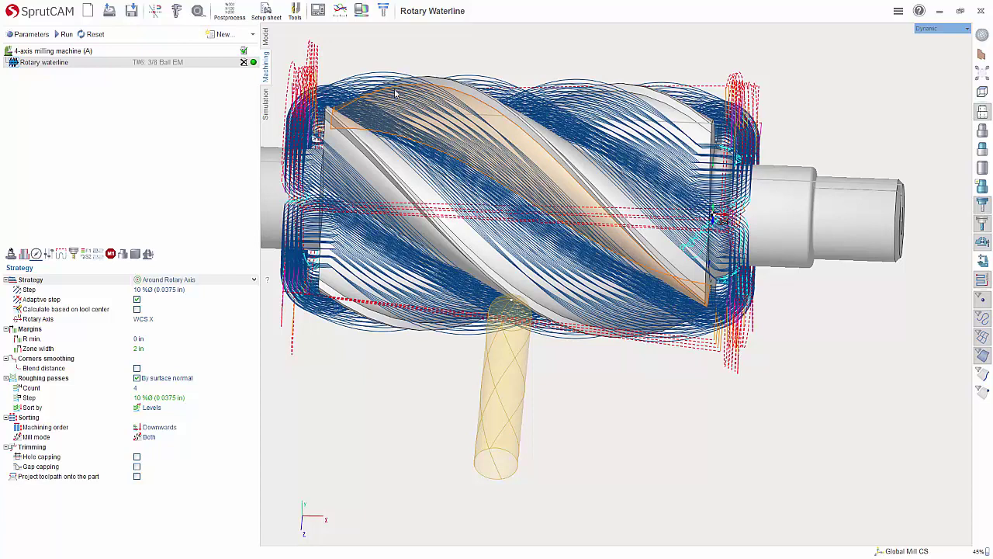
{"action": "right_click", "coordinate": [53, 67]}
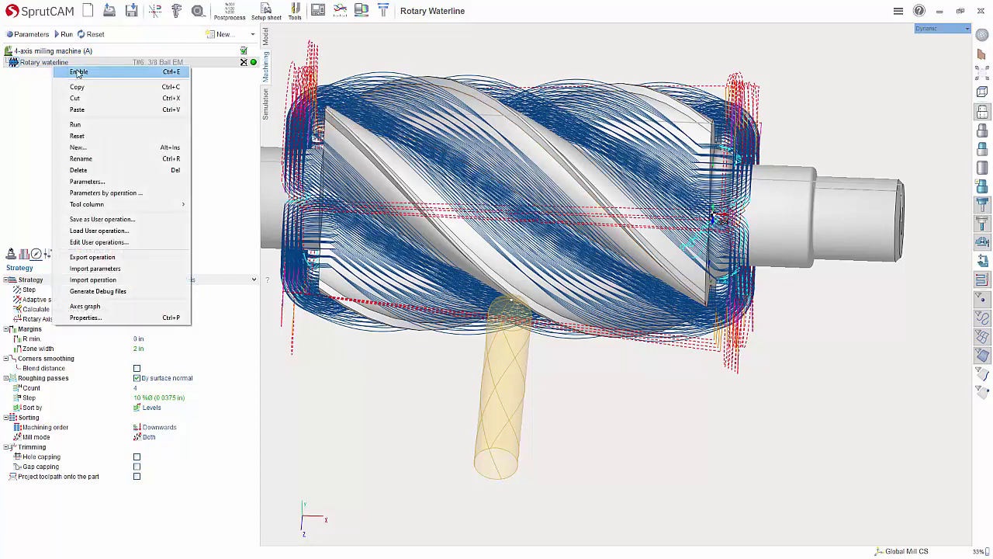
{"action": "left_click", "coordinate": [89, 87]}
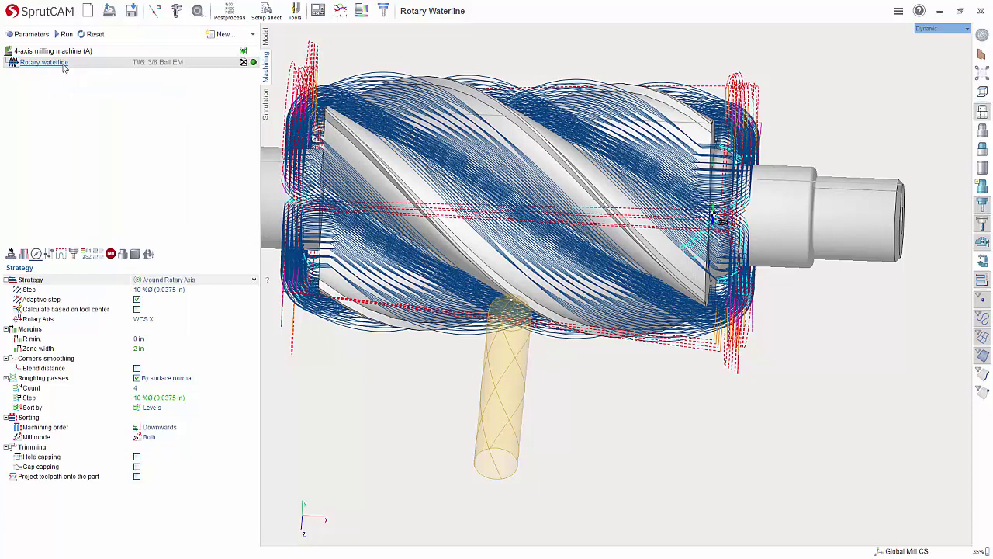
{"action": "right_click", "coordinate": [63, 68]}
{"action": "left_click", "coordinate": [88, 111]}
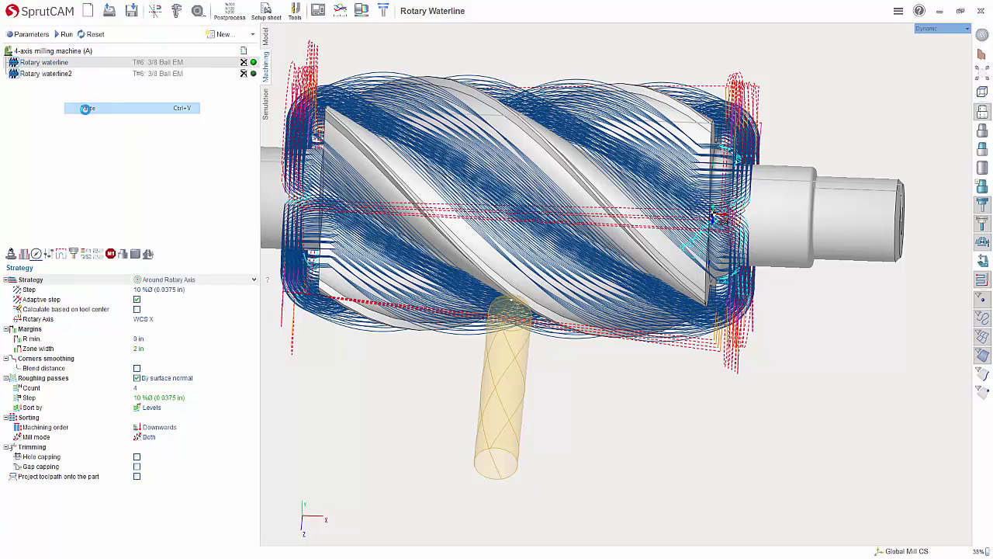
{"action": "left_click", "coordinate": [67, 76]}
Replace Rotary waterline2's inherited machining surfaces with the six helical faces of one pocket.
{"action": "left_click", "coordinate": [26, 253]}
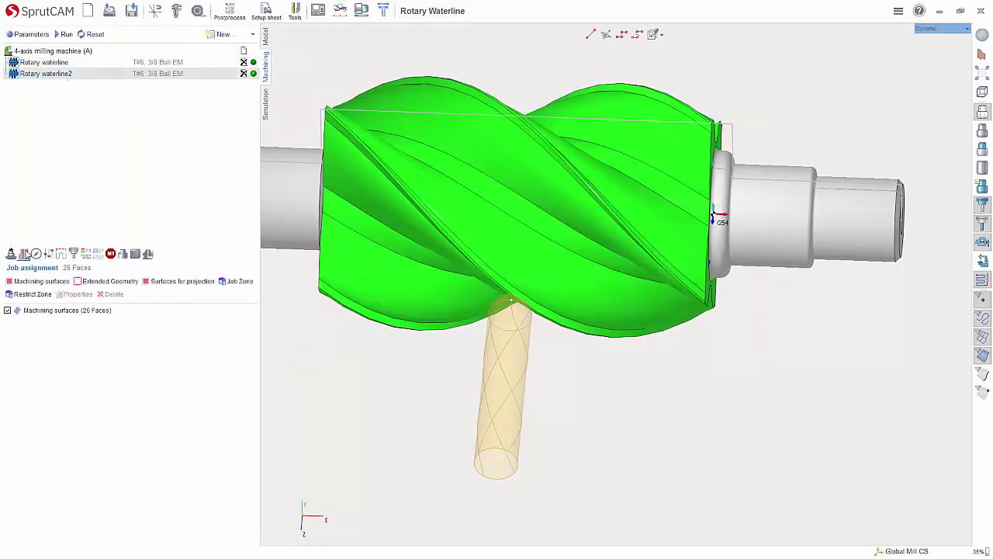
{"action": "left_click", "coordinate": [95, 310]}
{"action": "left_click", "coordinate": [115, 295]}
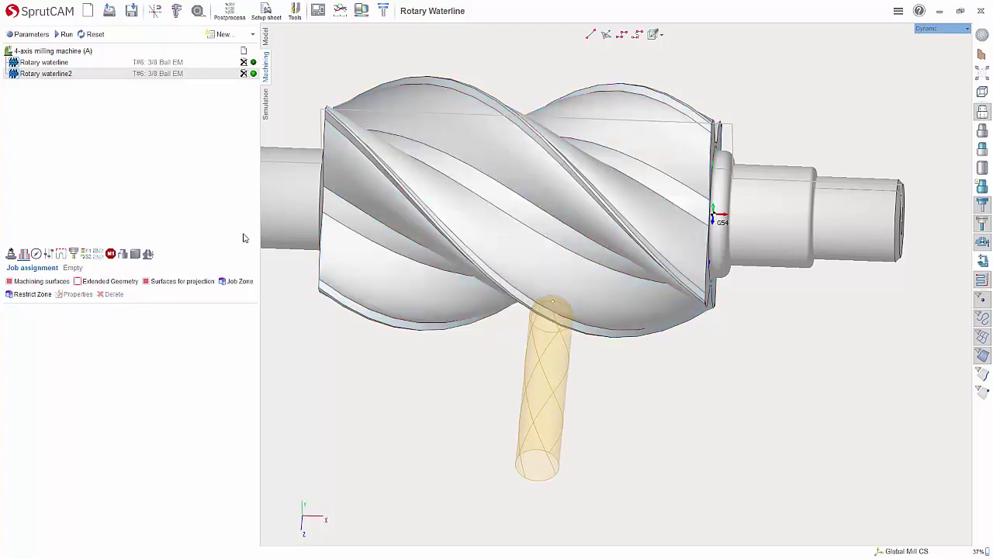
{"action": "left_click", "coordinate": [452, 122]}
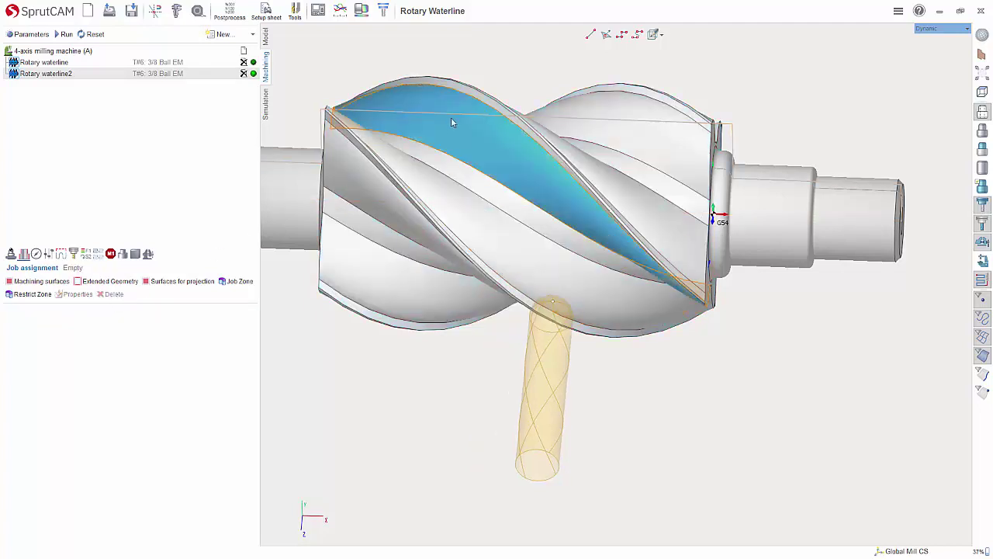
{"action": "left_click", "coordinate": [437, 168]}
{"action": "left_click", "coordinate": [432, 180]}
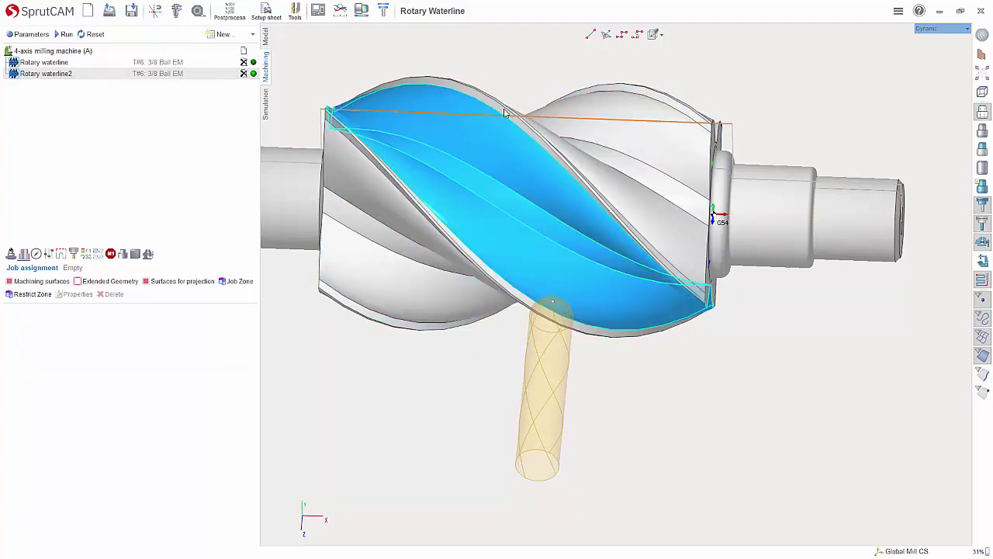
{"action": "scroll", "coordinate": [509, 116], "scroll_direction": "up", "scroll_amount": 3}
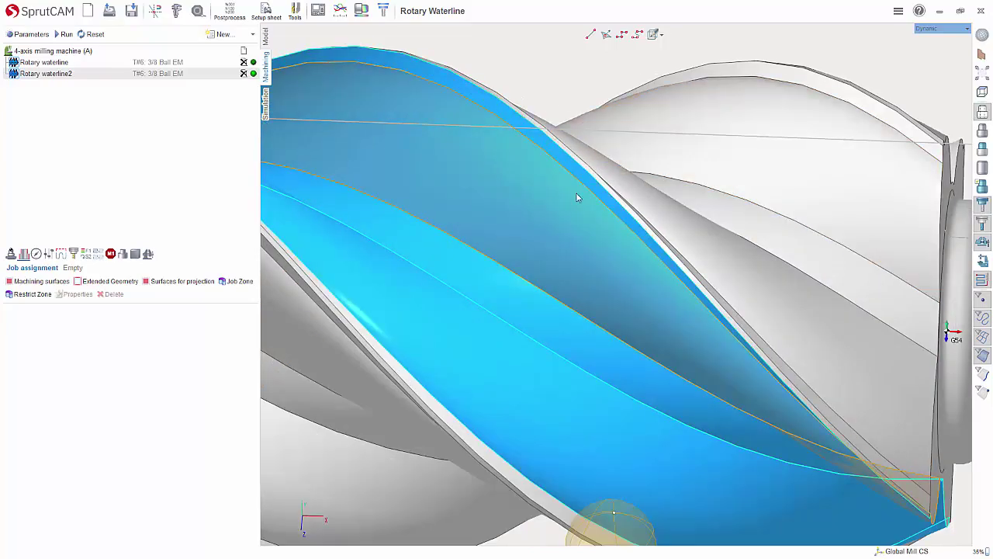
{"action": "right_click_drag", "start_coordinate": [577, 197], "coordinate": [497, 147]}
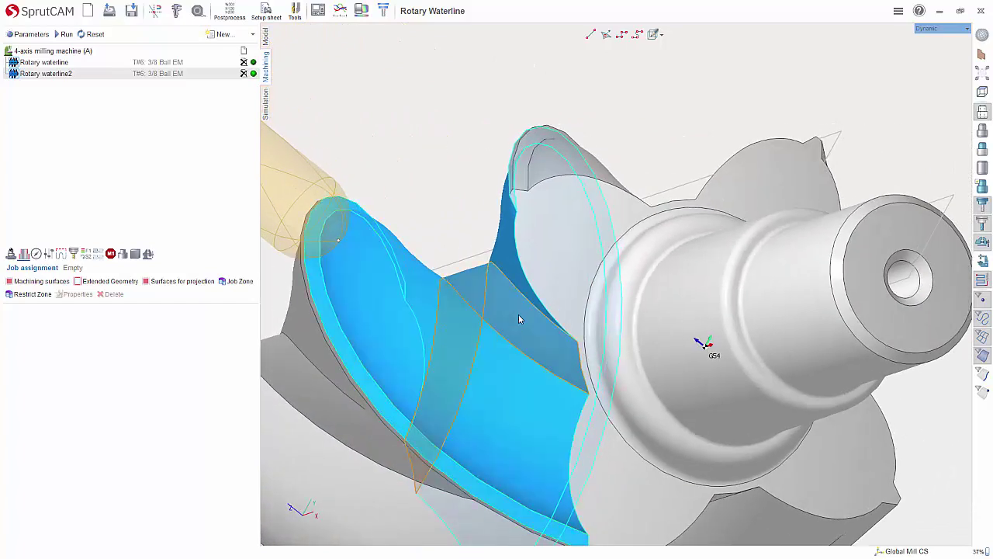
{"action": "mouse_move", "coordinate": [548, 138]}
{"action": "right_mouse_down"}
{"action": "mouse_move", "coordinate": [585, 138]}
{"action": "mouse_move", "coordinate": [532, 138]}
{"action": "mouse_move", "coordinate": [548, 142]}
{"action": "right_mouse_up"}
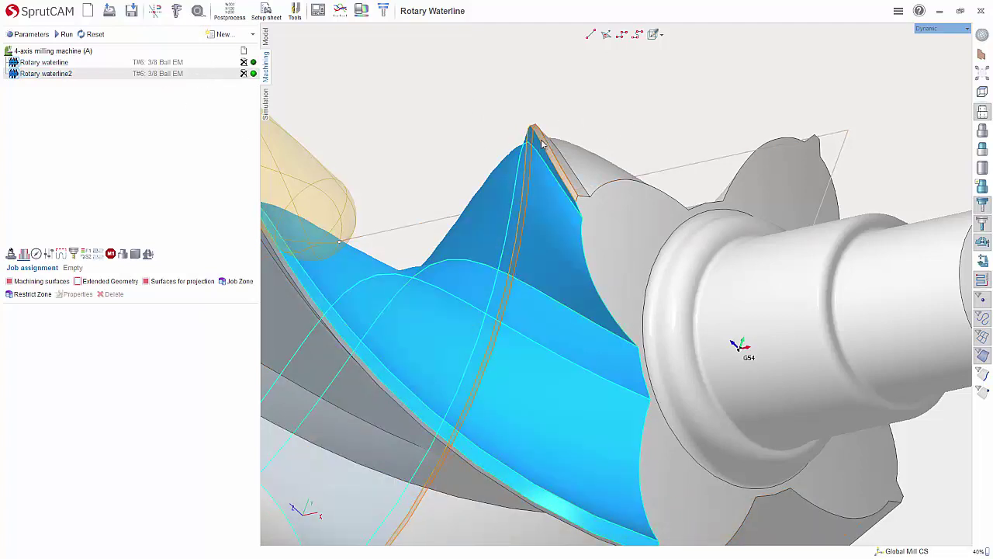
{"action": "left_click", "coordinate": [41, 281]}
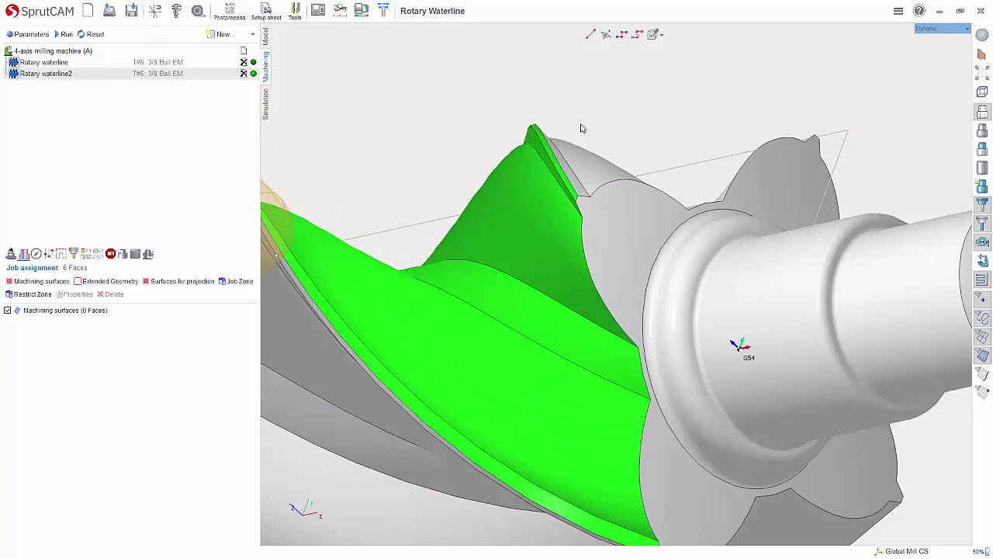
{"action": "right_click_drag", "start_coordinate": [604, 124], "coordinate": [667, 97]}
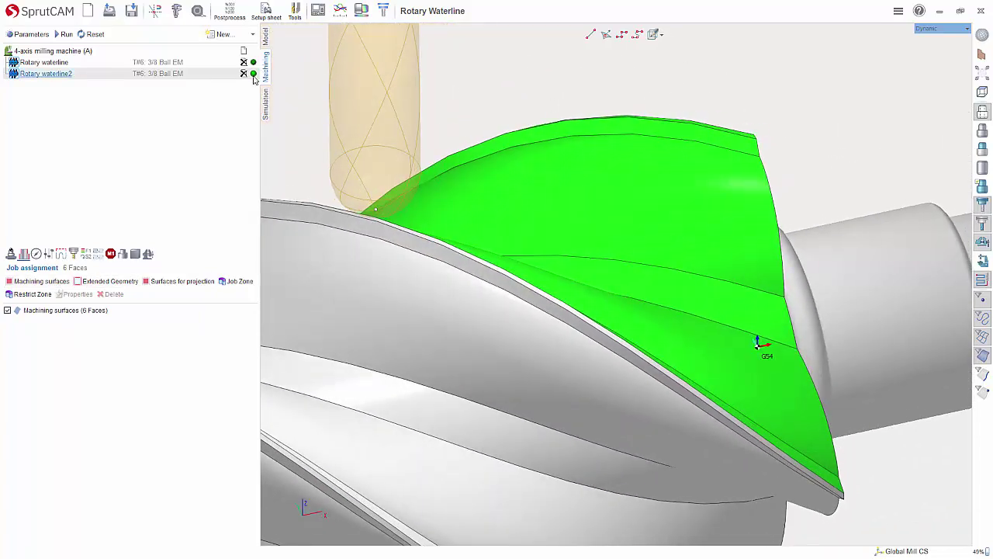
Calculate the Rotary waterline2 toolpath for the single pocket, about 1h 47m.
{"action": "left_click", "coordinate": [244, 73]}
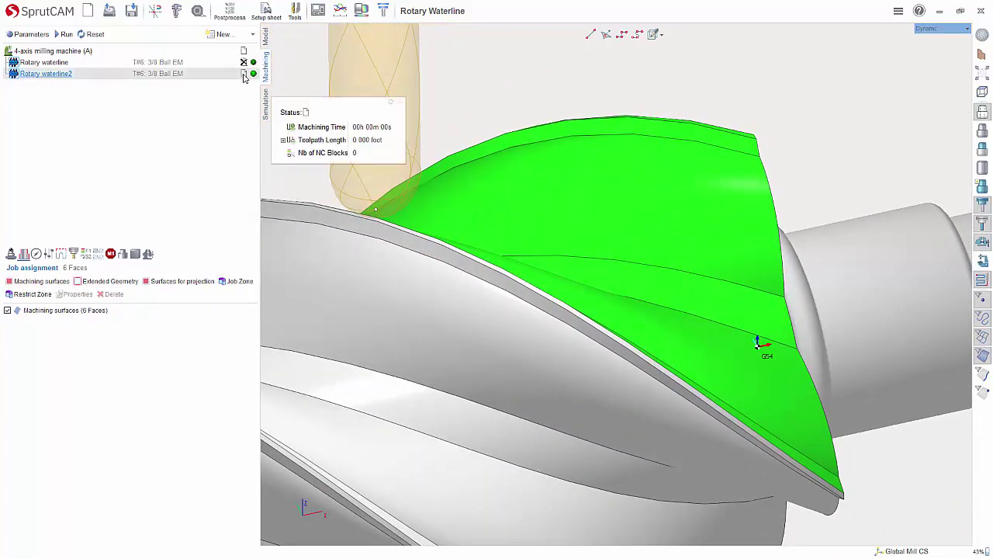
{"action": "left_click", "coordinate": [67, 37]}
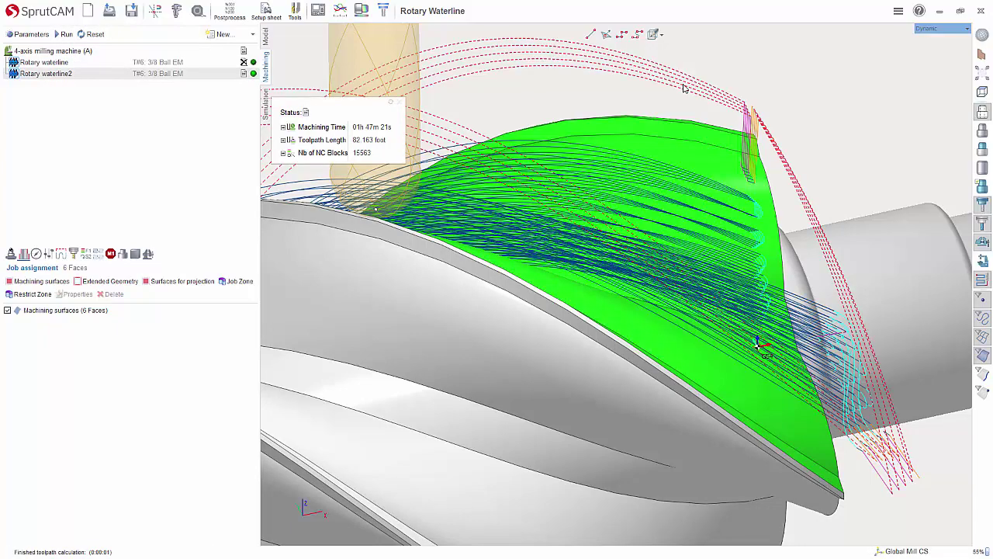
{"action": "middle_click_drag", "start_coordinate": [841, 74], "coordinate": [782, 293]}
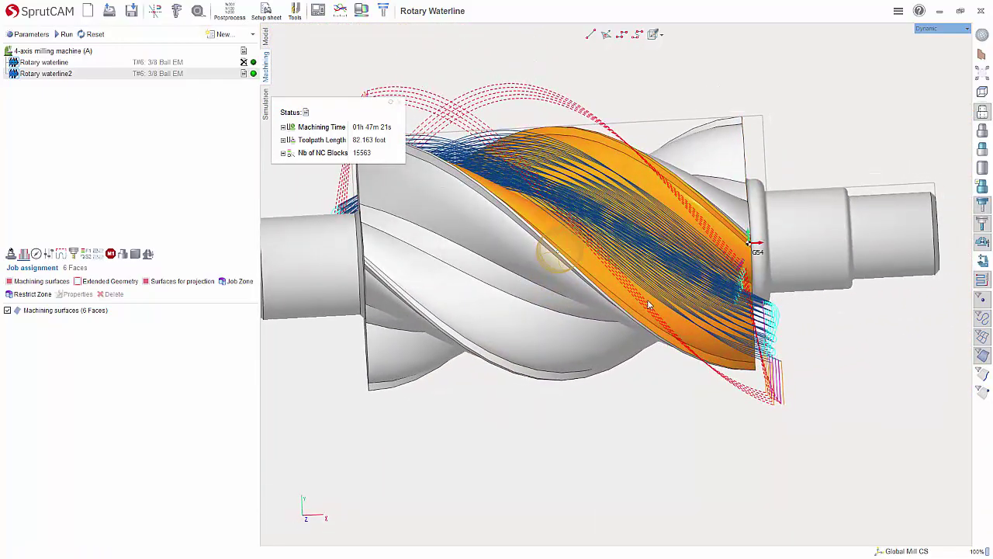
Multiply Rotary waterline2's toolpath around the A axis: 4 copies at a step of 90.
{"action": "double_click", "coordinate": [67, 74]}
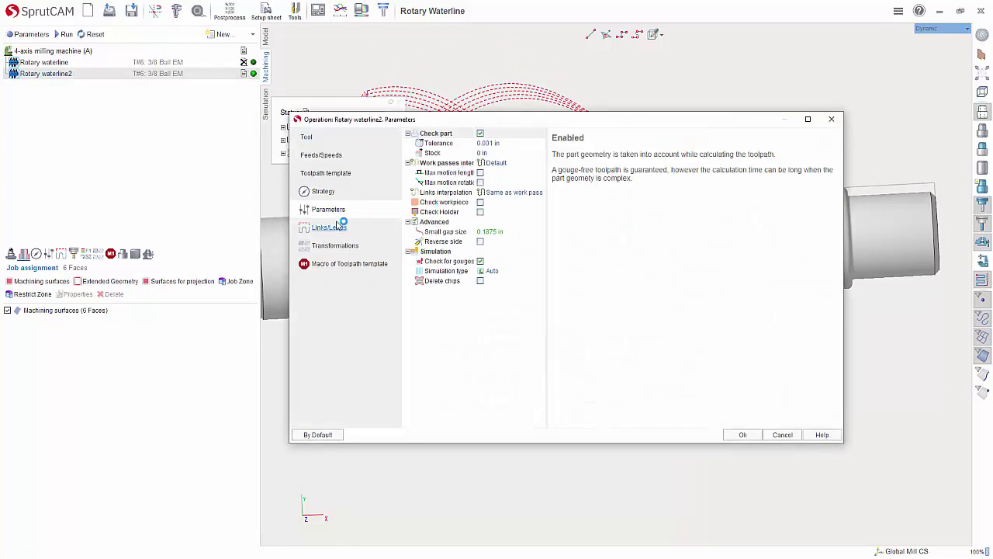
{"action": "left_click", "coordinate": [333, 247]}
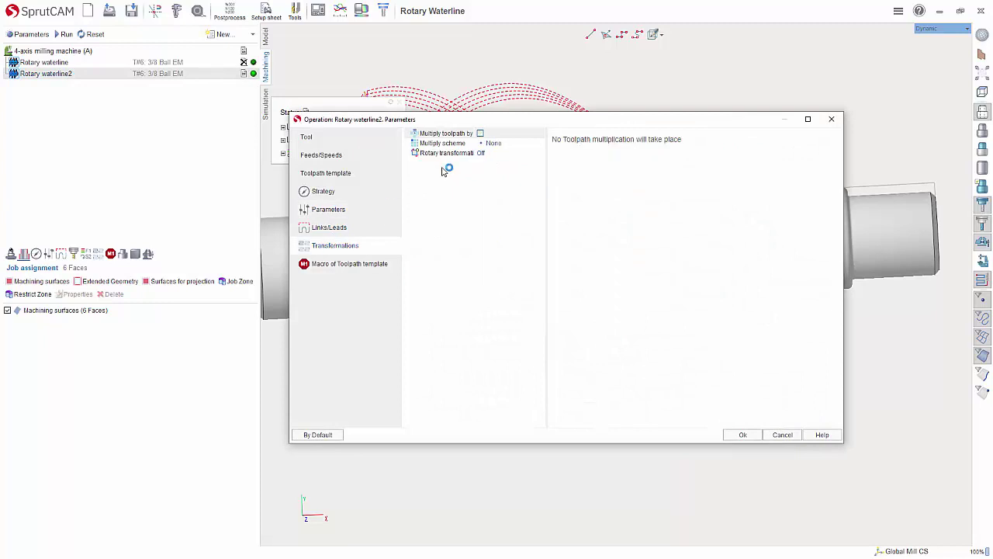
{"action": "left_click", "coordinate": [480, 134]}
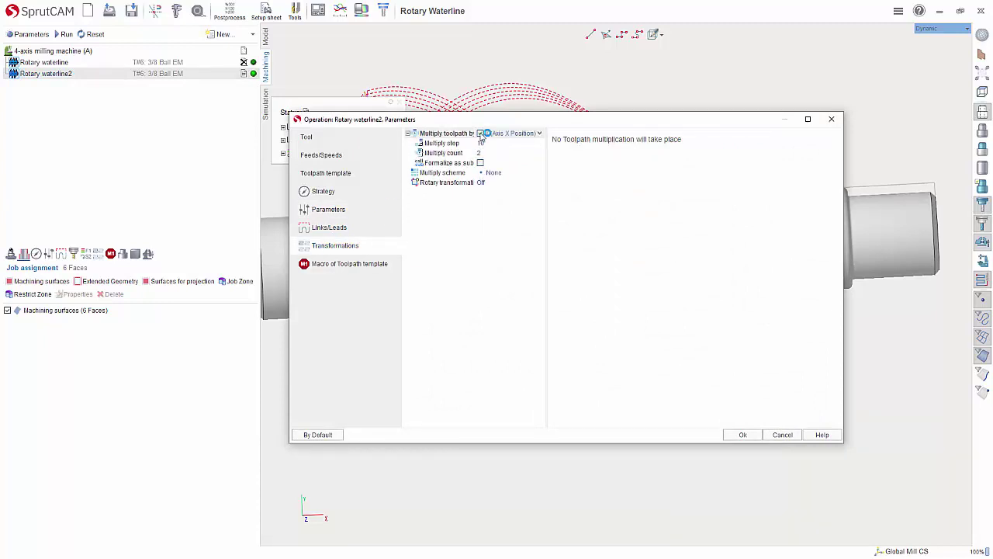
{"action": "left_click", "coordinate": [503, 135]}
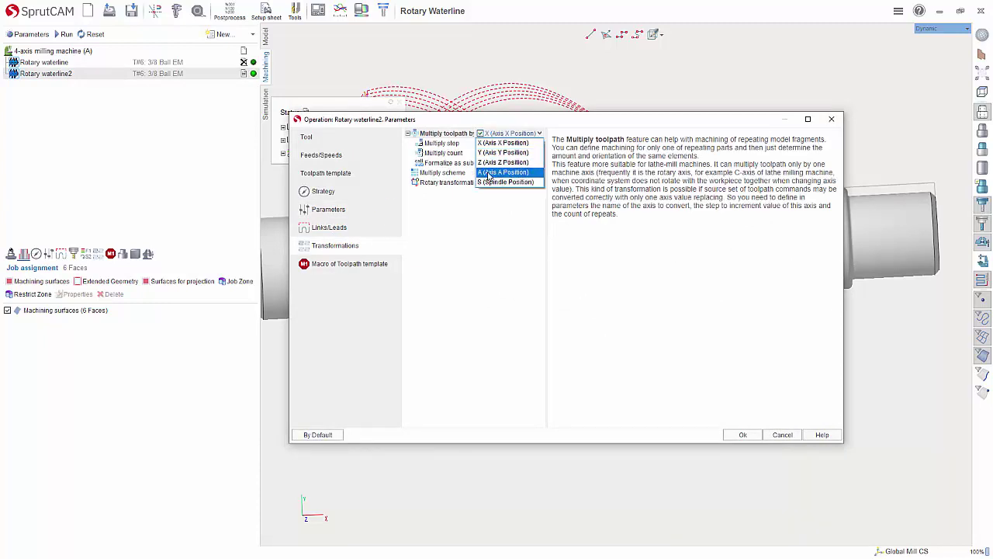
{"action": "left_click", "coordinate": [487, 177]}
{"action": "left_click", "coordinate": [482, 144]}
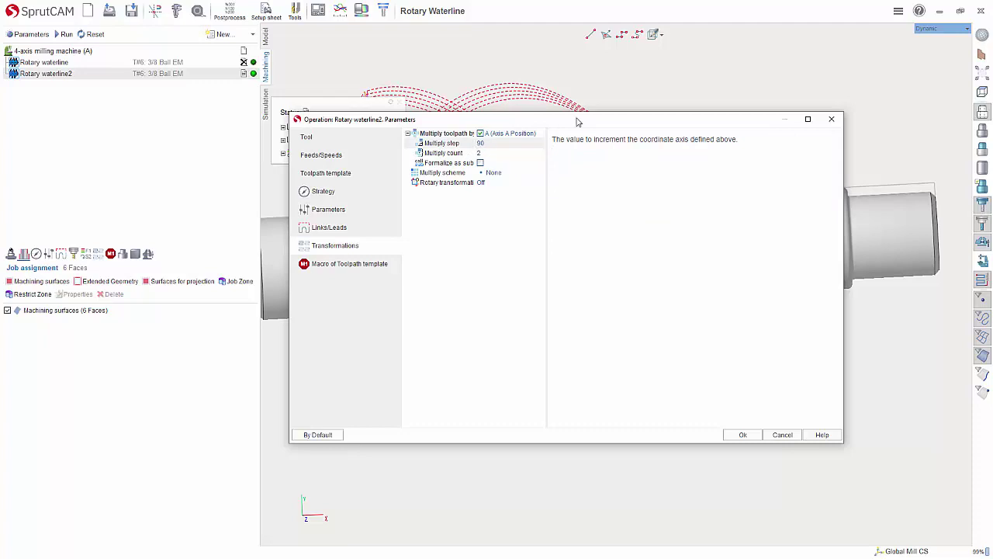
{"action": "left_click", "coordinate": [490, 155]}
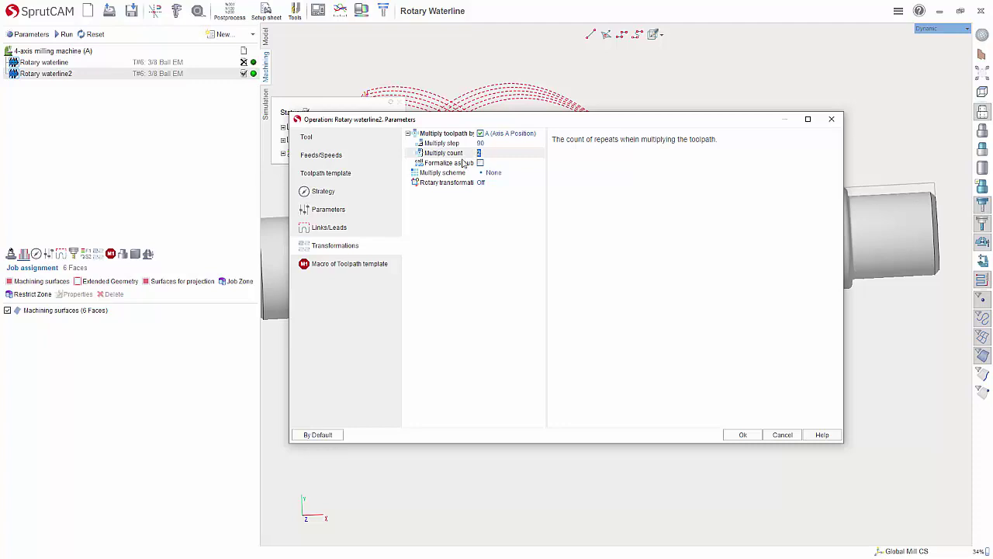
{"action": "left_click", "coordinate": [743, 435]}
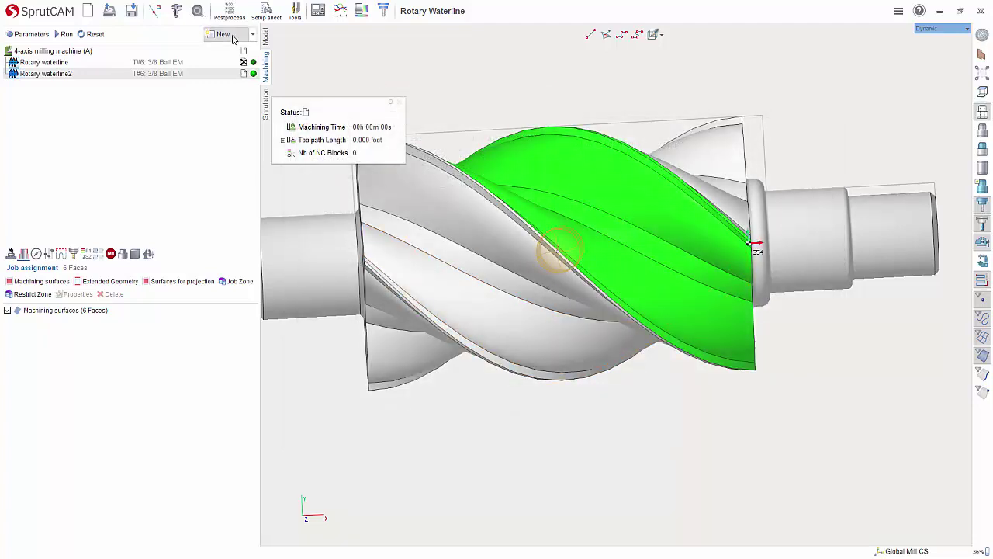
Recalculate Rotary waterline2 so its roughing toolpath repeats around all four rotor pockets (62174 NC blocks).
{"action": "left_click", "coordinate": [64, 34]}
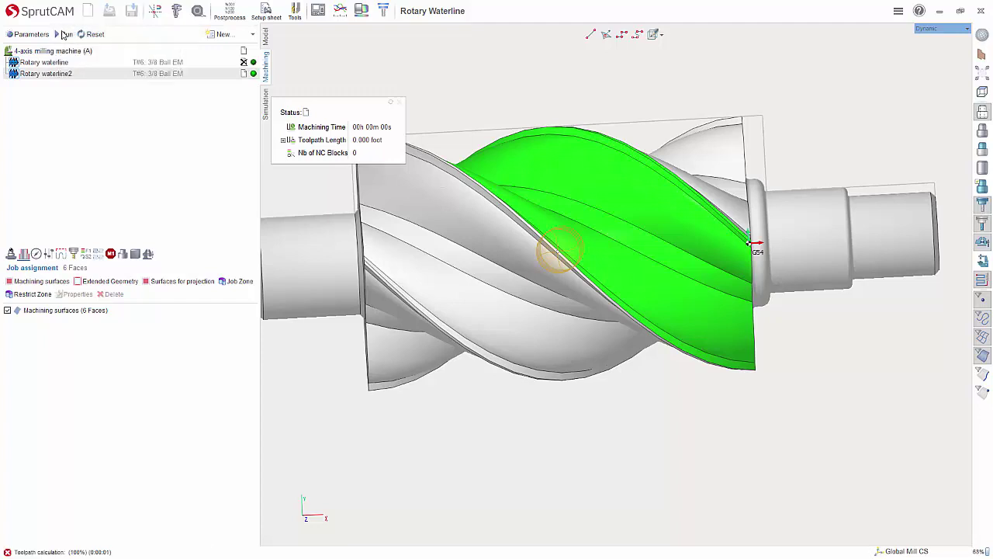
{"action": "right_click_drag", "start_coordinate": [741, 244], "coordinate": [718, 260]}
{"action": "left_click", "coordinate": [37, 255]}
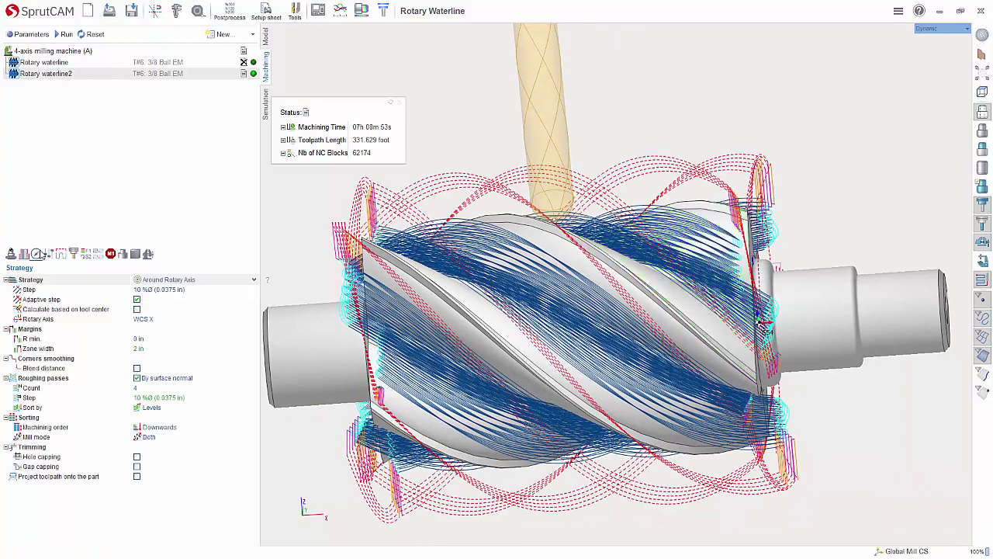
{"action": "left_click", "coordinate": [196, 379]}
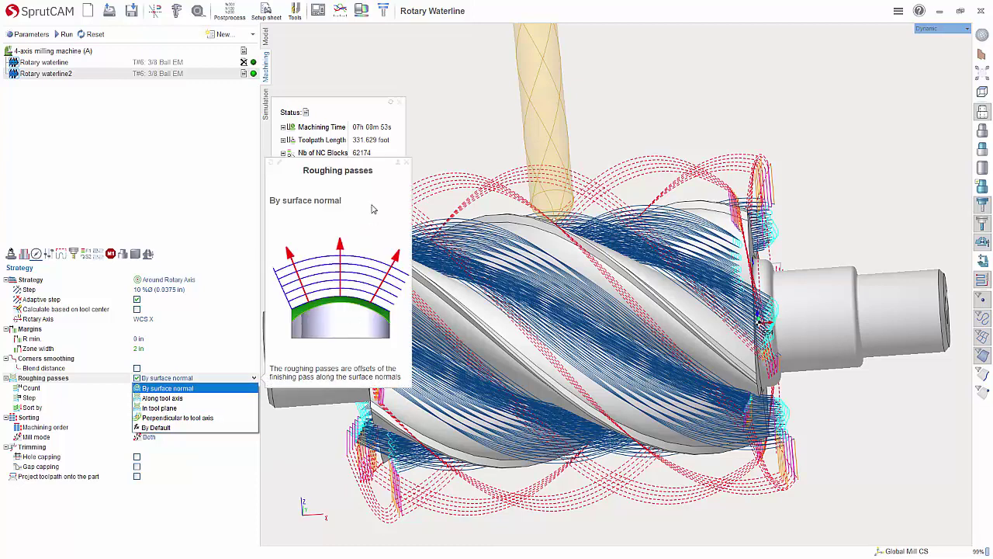
Switch Rotary waterline2's roughing passes from By surface normal to Along tool axis.
{"action": "left_click", "coordinate": [194, 398]}
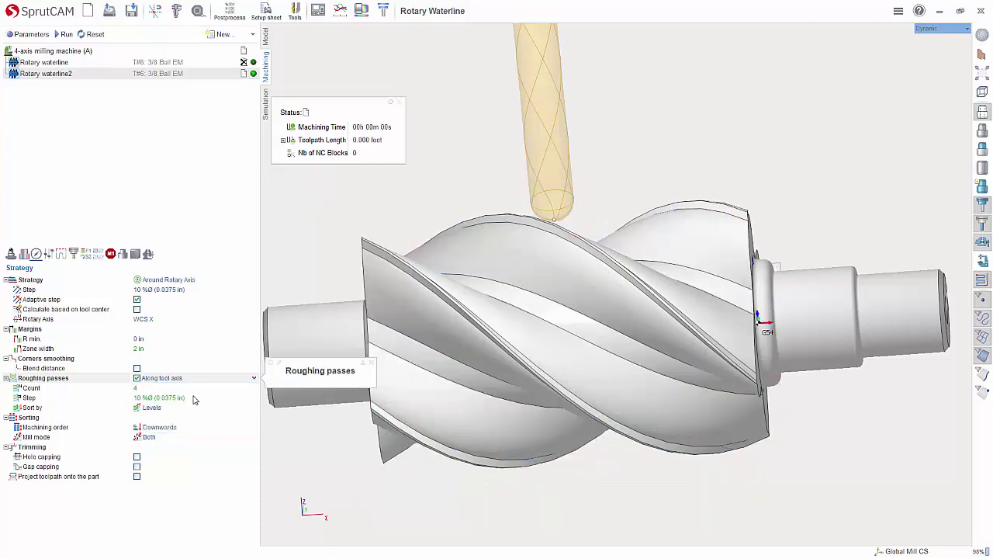